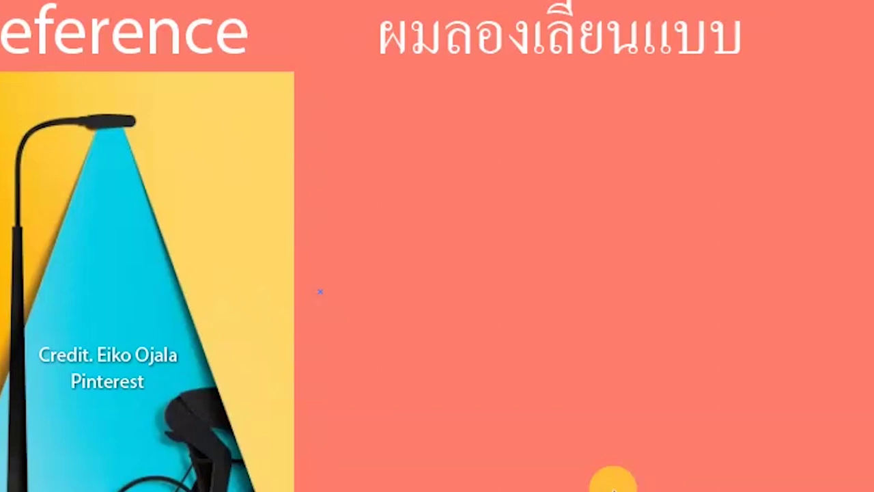
- Draw a yellow rectangle matching the reference image and place it under the Thai heading
left_click(176, 289)
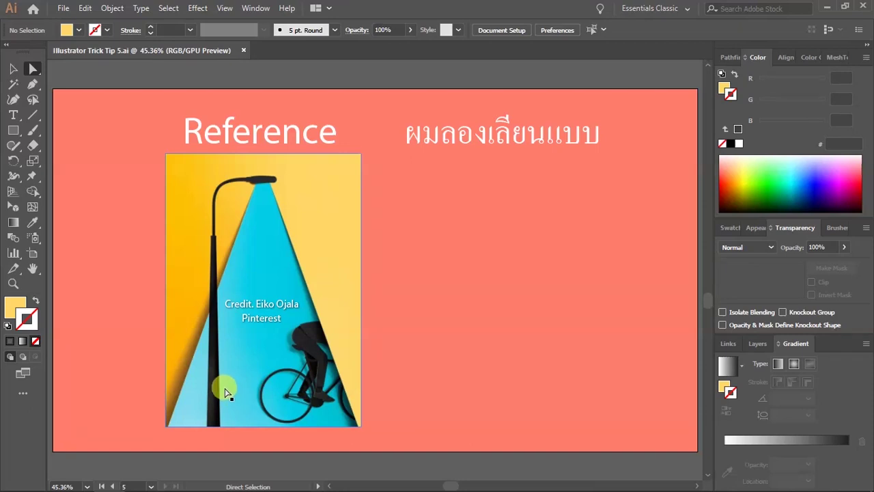
left_click(13, 129)
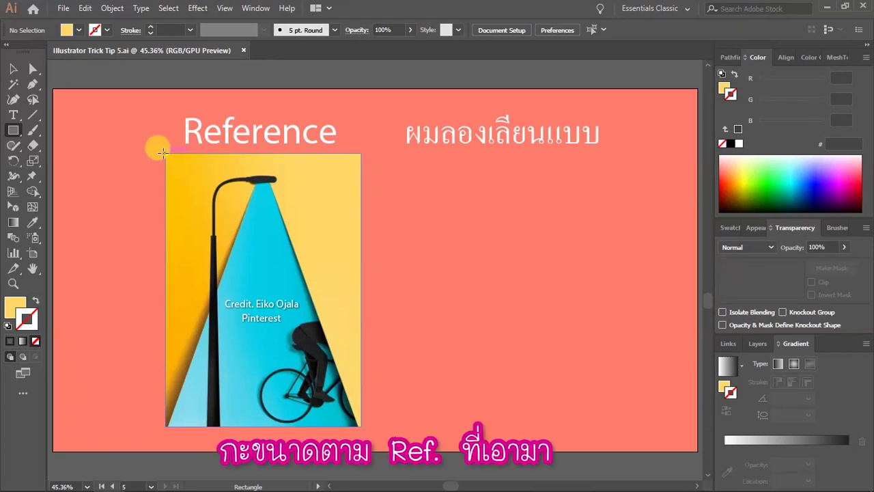
left_click_drag(166, 152, 361, 427)
key("v")
left_click_drag(273, 254, 507, 260)
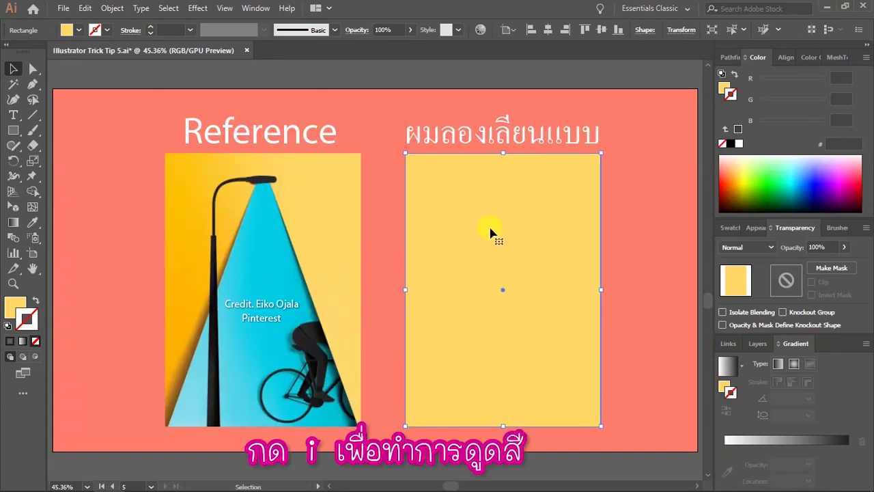
key("i")
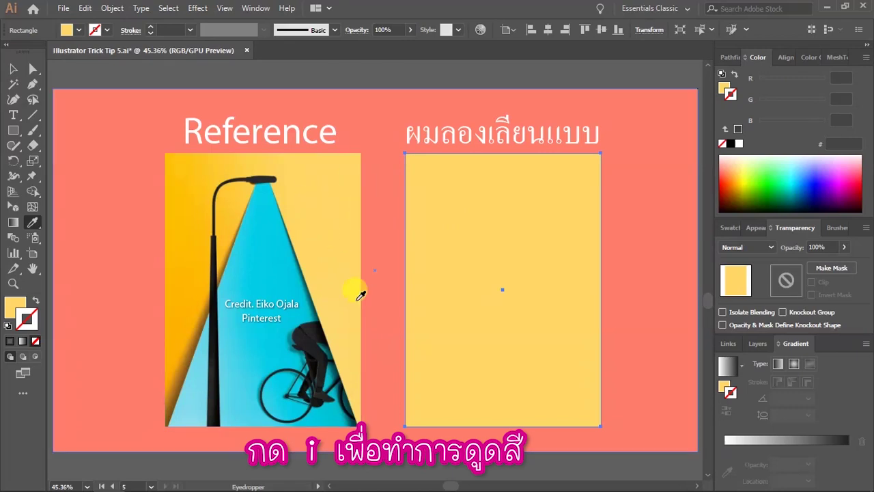
- Sample the reference's light yellow and draw a three-sided green polygon on the yellow panel
left_click(200, 190)
left_click(322, 200)
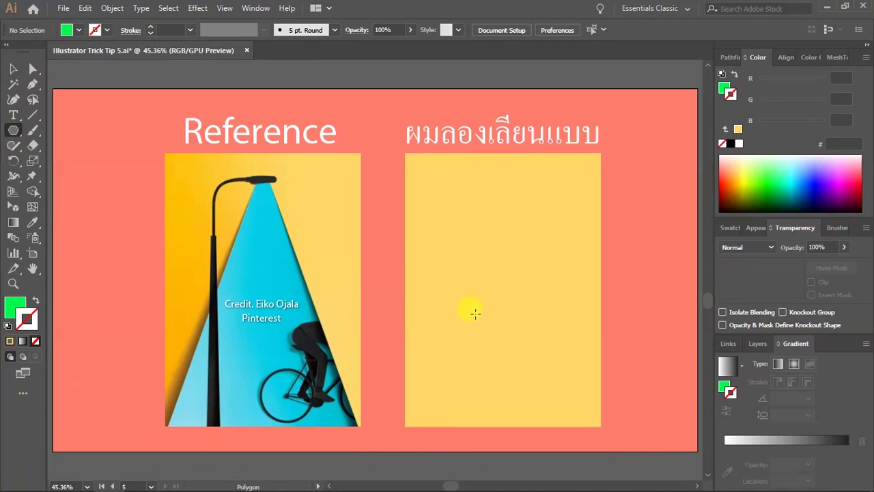
mouse_move(492, 296)
left_mouse_down()
mouse_move(521, 307)
mouse_move(558, 348)
left_mouse_up()
key("Up")
key("Up")
key("Up")
key("Down")
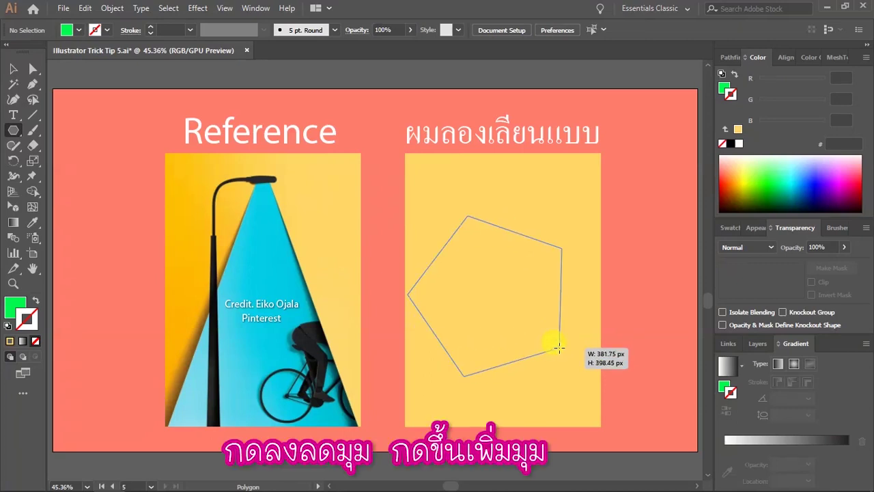
key("Down")
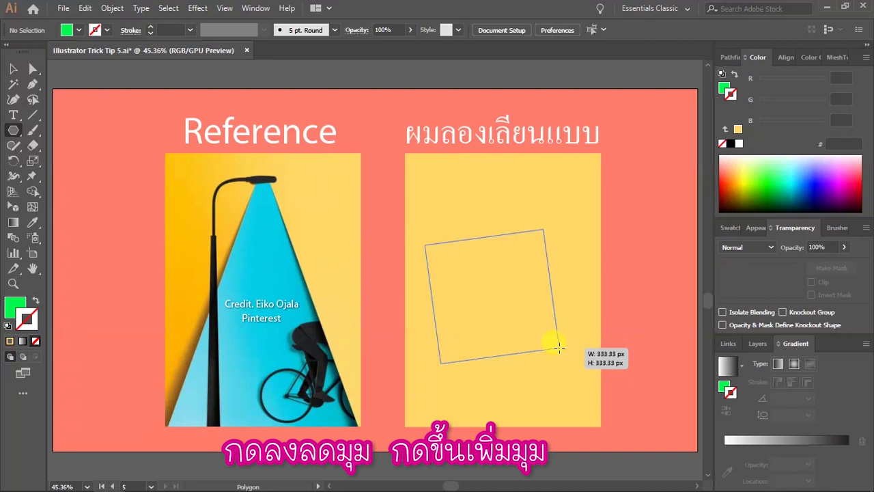
key("Down")
mouse_move(558, 348)
left_mouse_down()
mouse_move(620, 349)
mouse_move(547, 327)
mouse_move(630, 364)
mouse_move(562, 345)
left_mouse_up()
- Move the triangle to the panel's bottom edge, stretch it up to the heading, and widen it
key("v")
left_click_drag(519, 325, 527, 400)
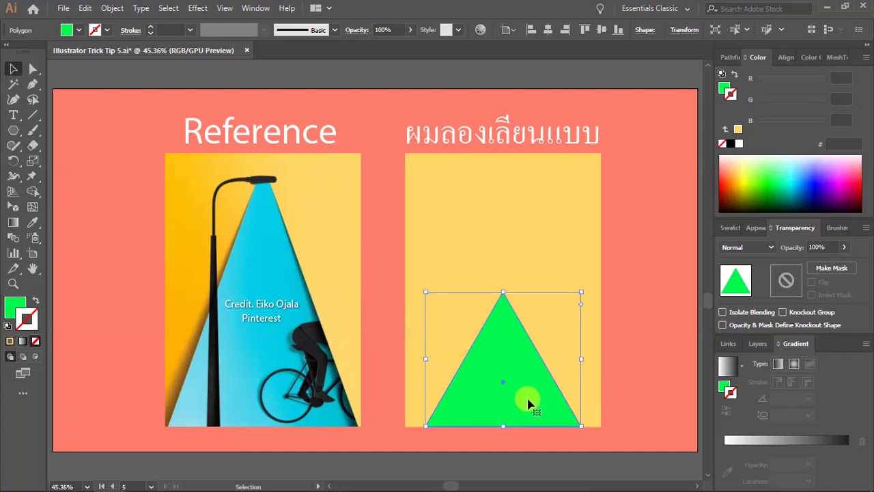
mouse_move(497, 287)
left_mouse_down()
mouse_move(488, 172)
mouse_move(497, 128)
left_mouse_up()
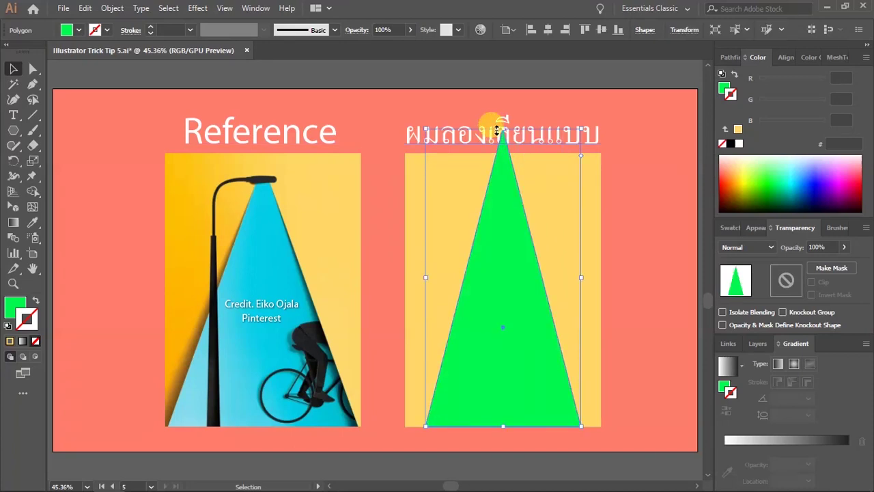
left_click_drag(581, 278, 590, 278)
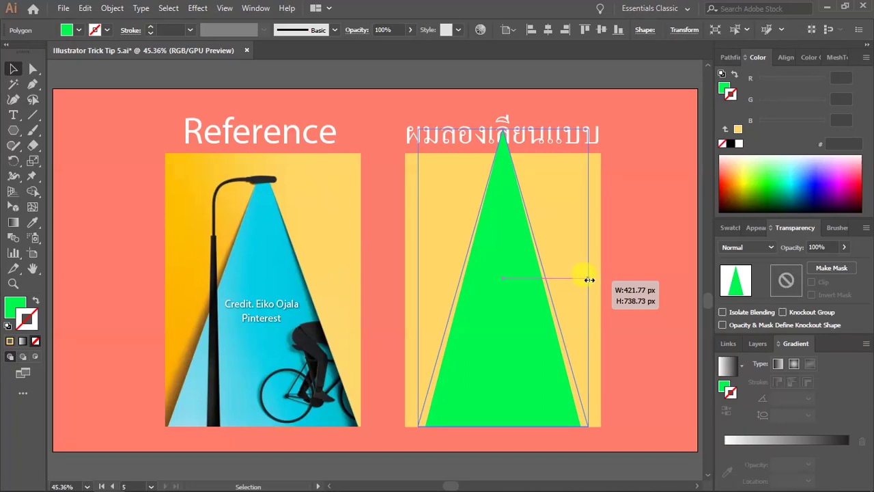
- Draw a square over the triangle's tip with no outline and an orange fill
left_click(460, 459)
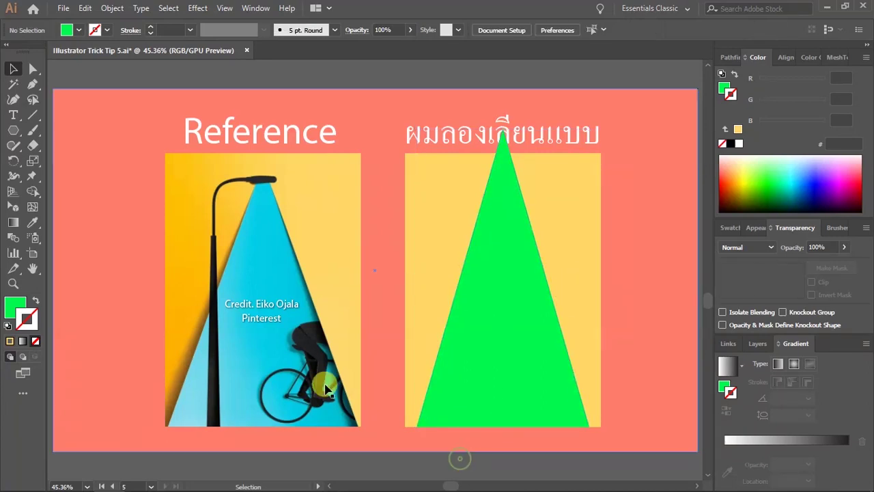
left_click(10, 130)
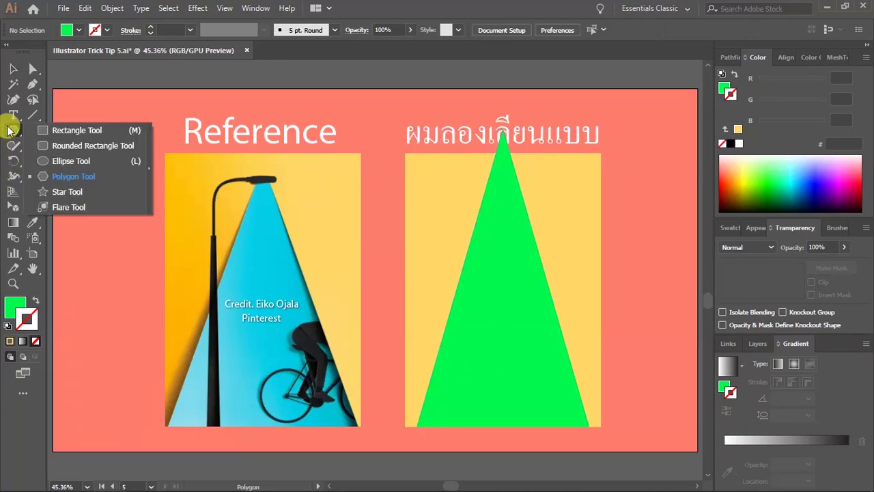
left_click(65, 131)
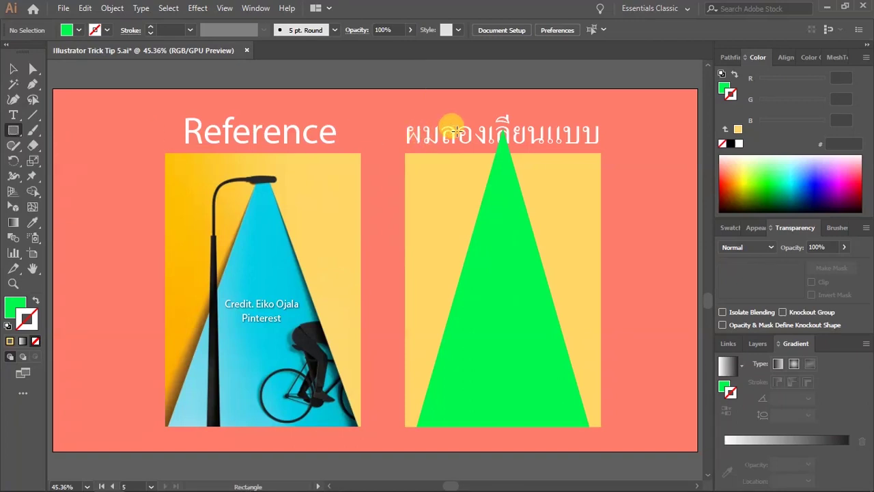
left_click_drag(480, 102, 557, 179)
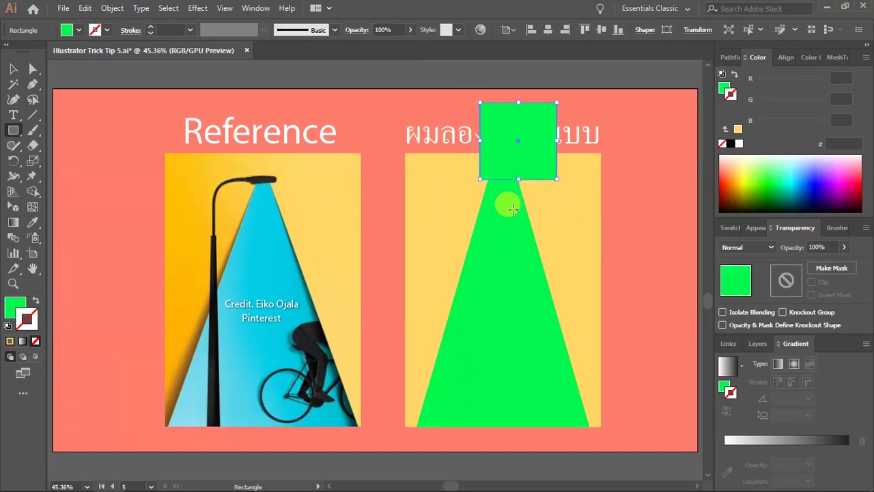
left_click(736, 170)
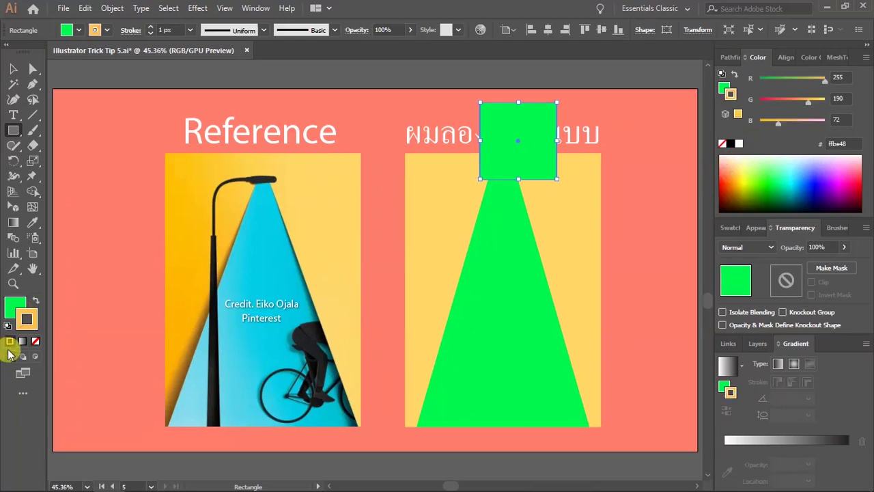
left_click(35, 341)
left_click(15, 307)
left_click(732, 180)
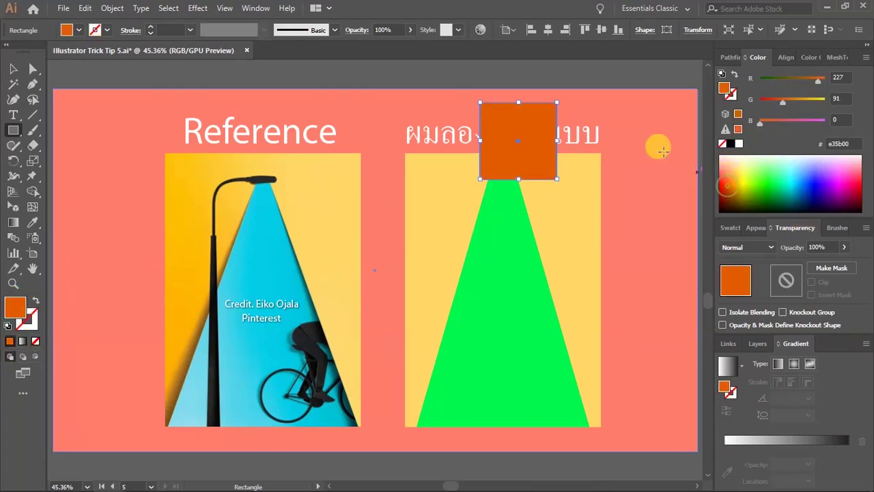
- Select the square and triangle and delete the tip with Shape Builder, leaving a flat top
key("v")
left_click(581, 70)
left_click(526, 169)
left_click(517, 251, "shift")
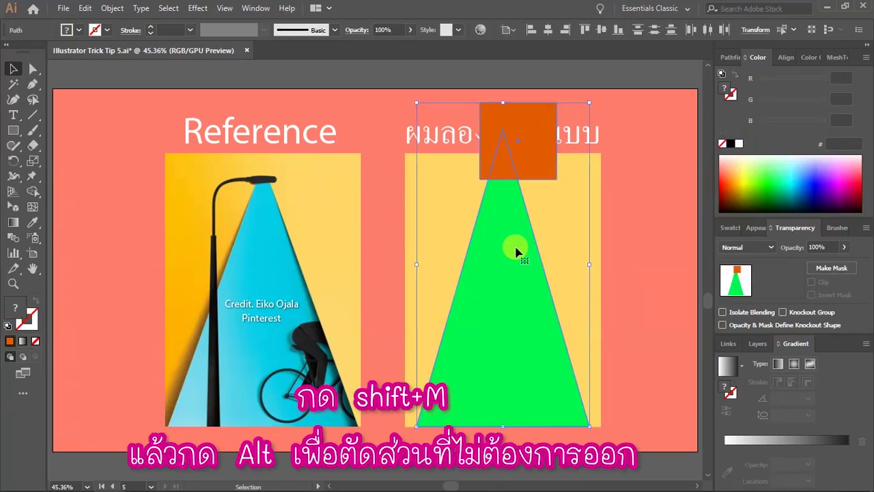
key("shift+m")
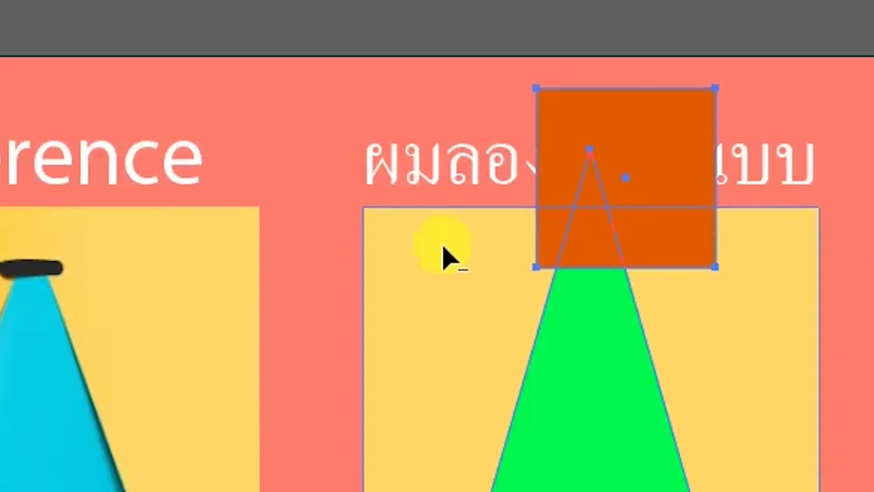
left_click_drag(396, 204, 792, 205)
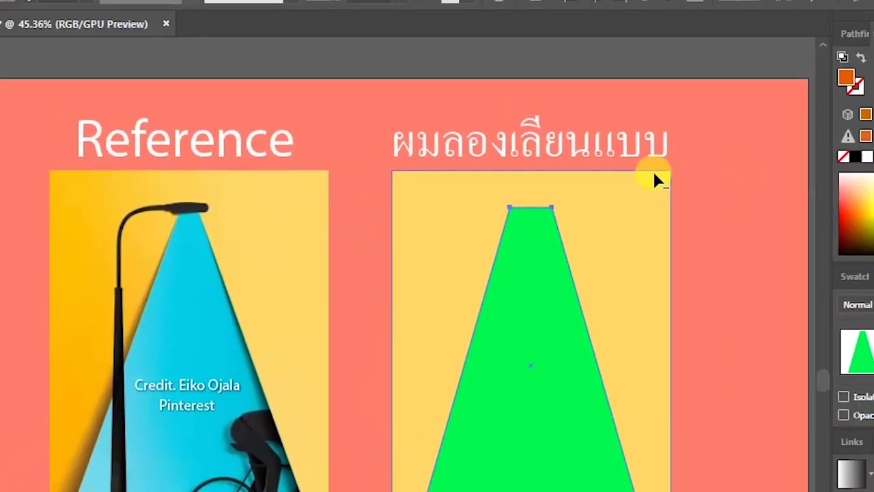
key("v")
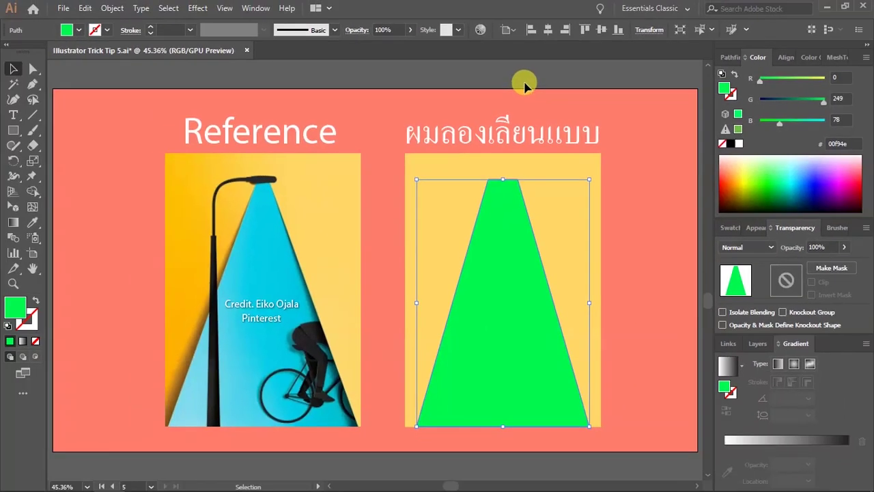
- Draw a green-stroked, unfilled line from the trapezoid's top-left to its bottom-left corner
left_click(526, 82)
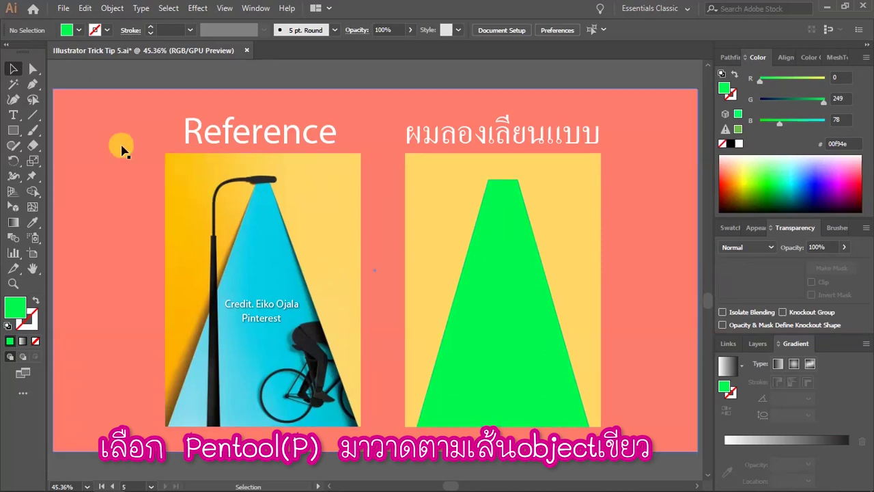
left_click(32, 83)
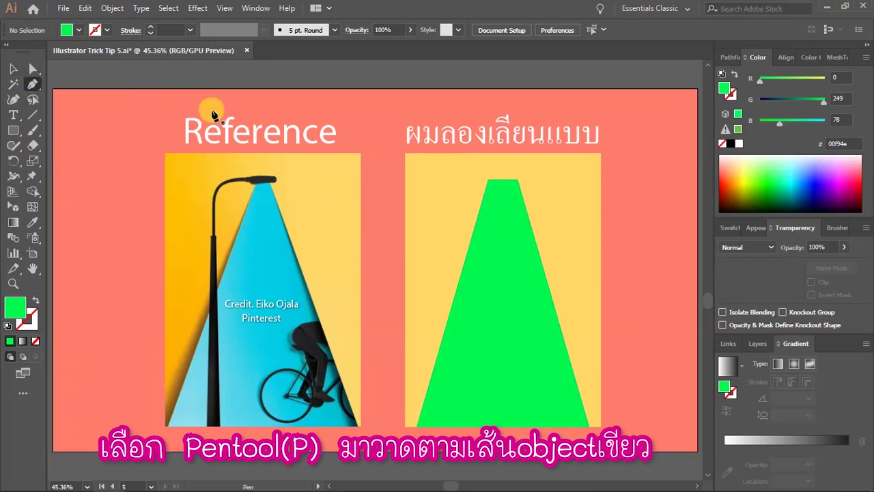
left_click(488, 180)
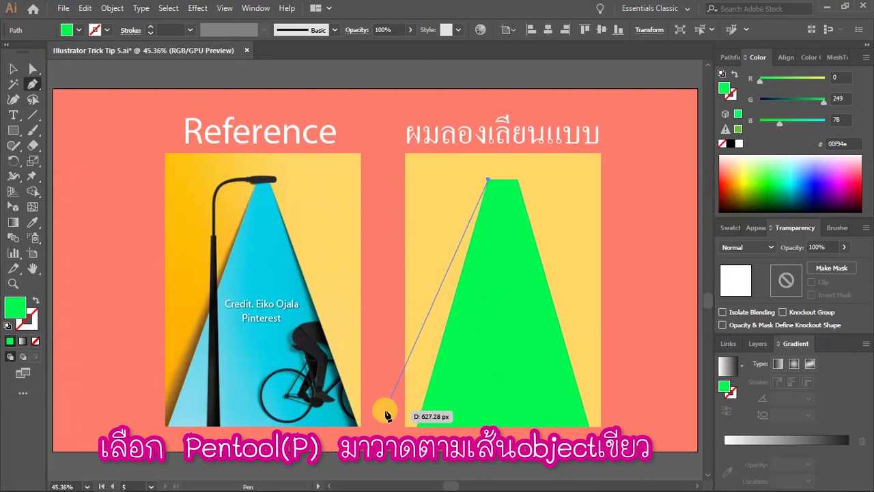
left_click(415, 428)
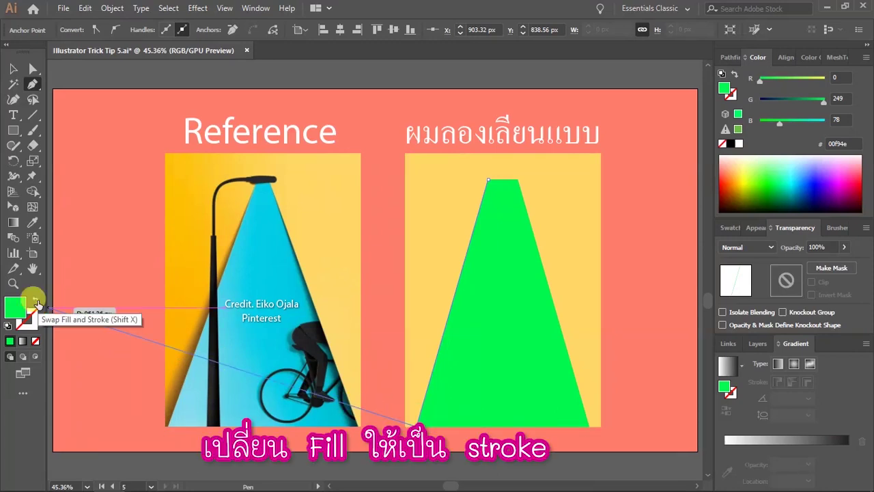
left_click(36, 302)
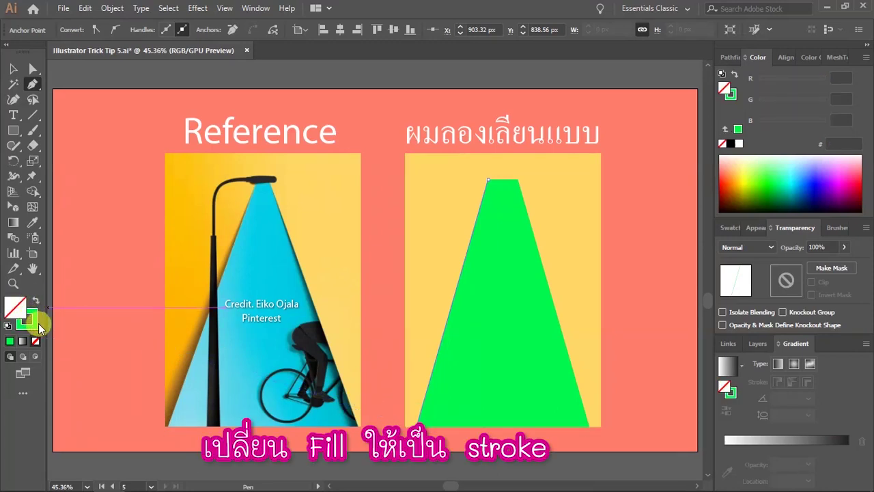
left_click(34, 324)
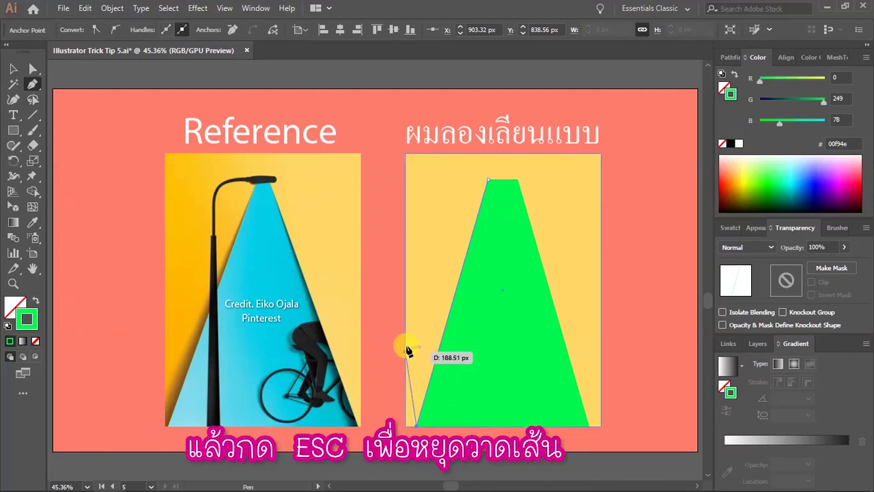
key("Escape")
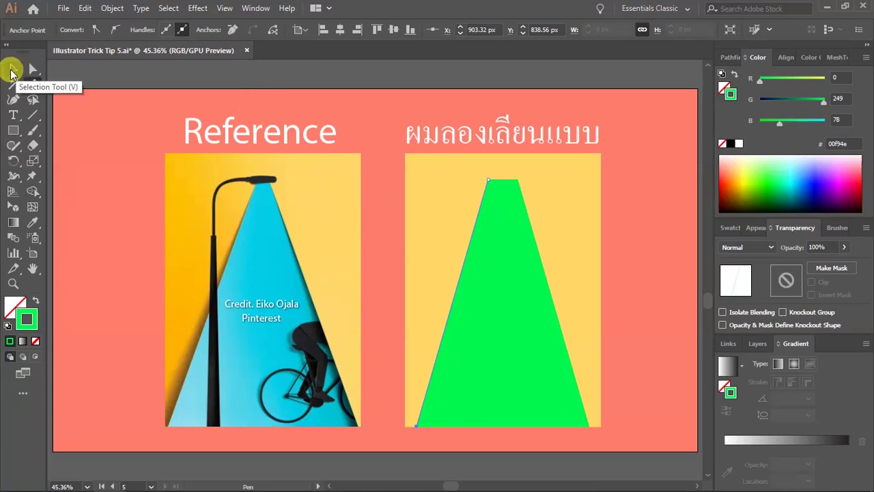
- Set the left-edge line's stroke weight to 100 px
left_click(11, 71)
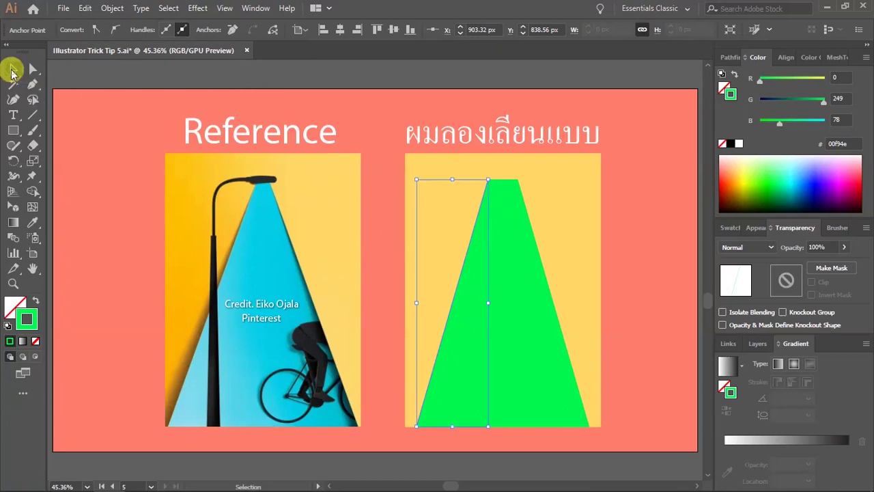
left_click(256, 8)
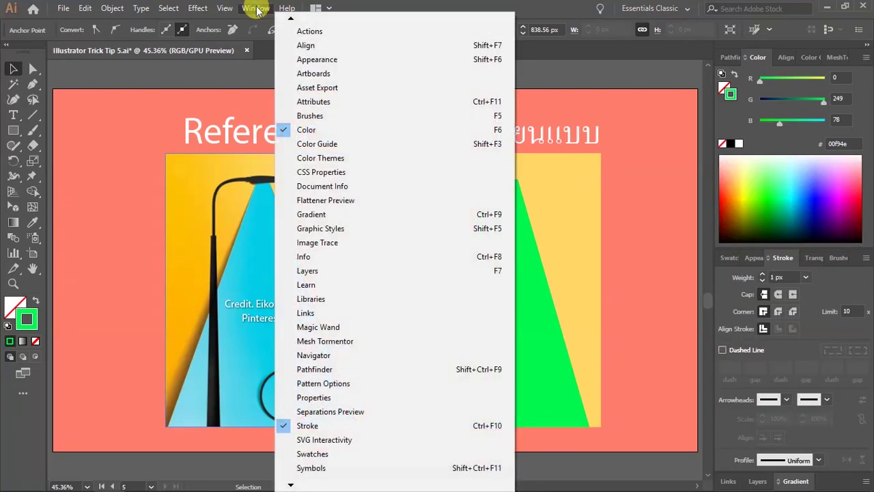
left_click(724, 278)
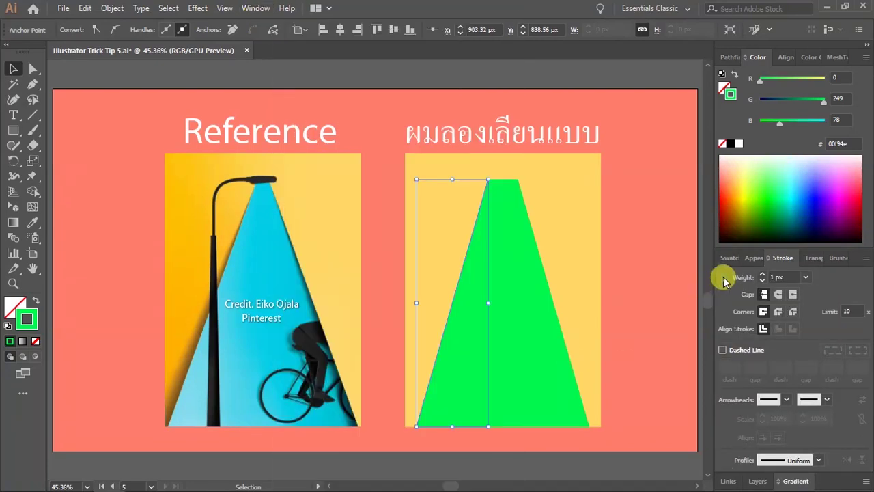
left_click(775, 277)
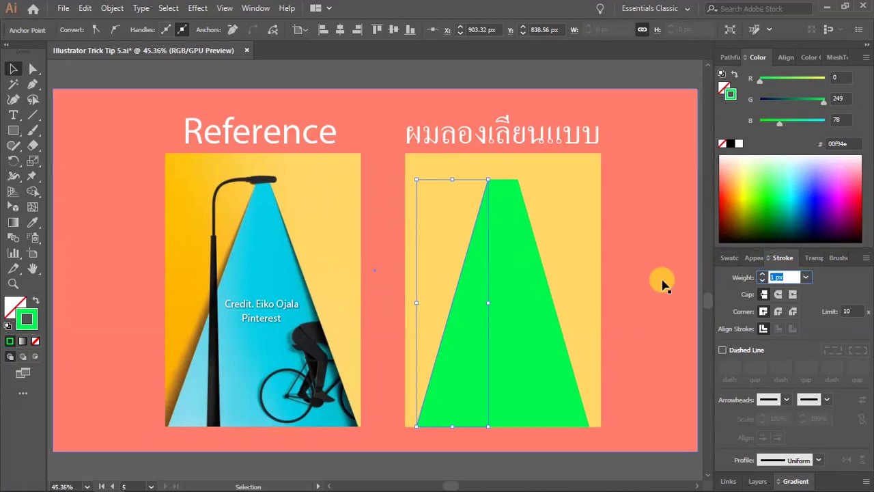
type("100")
key("Return")
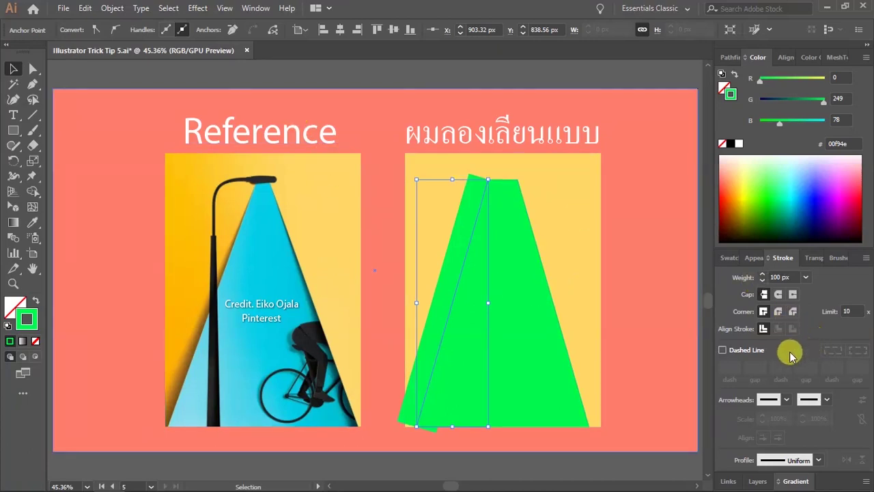
- Taper the orange stroke with Width Profile 4, flipped to widen toward the bottom
left_click(785, 461)
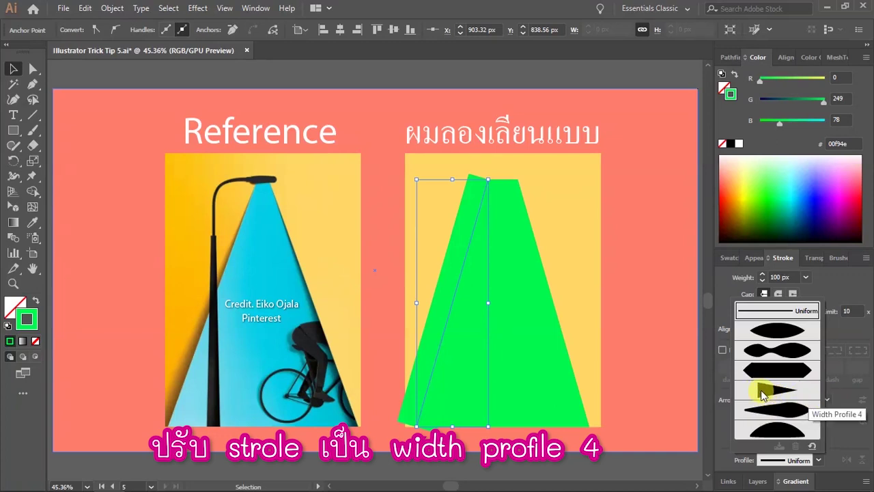
left_click(796, 398)
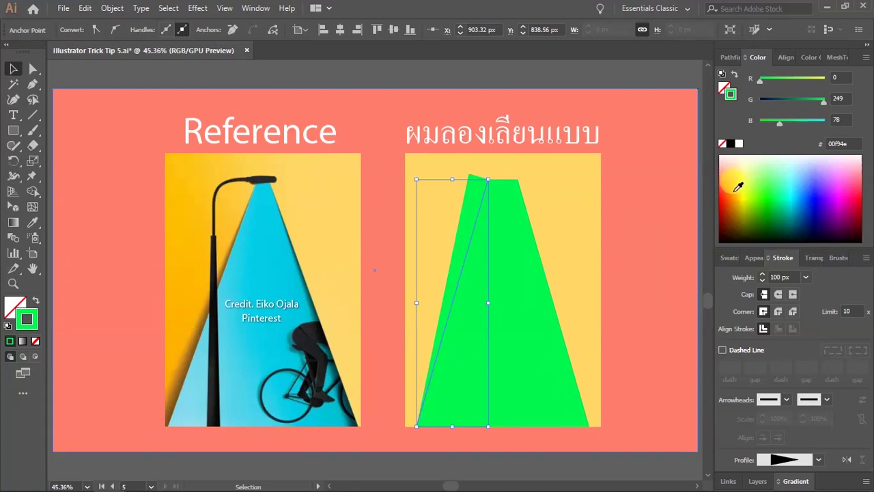
left_click(734, 190)
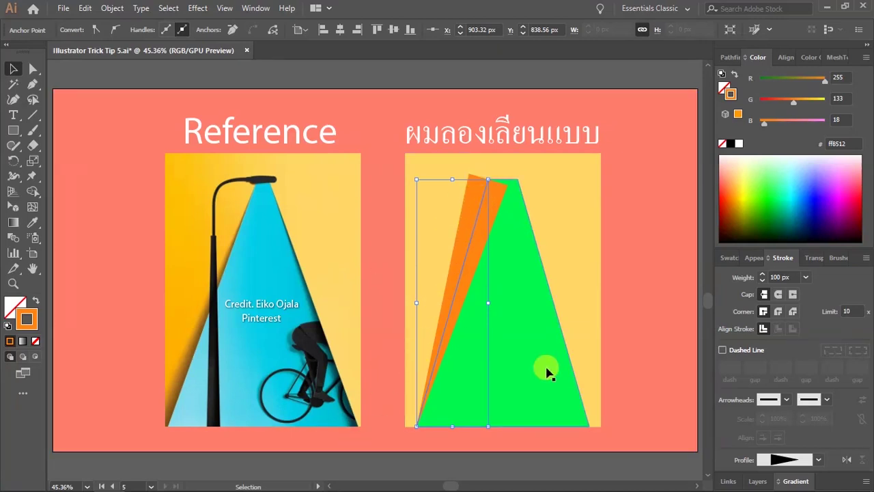
left_click(845, 461)
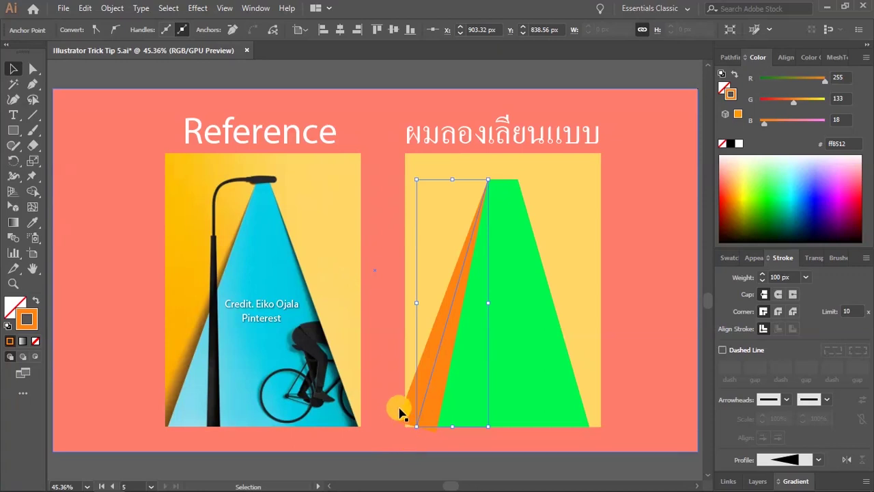
left_click(35, 315)
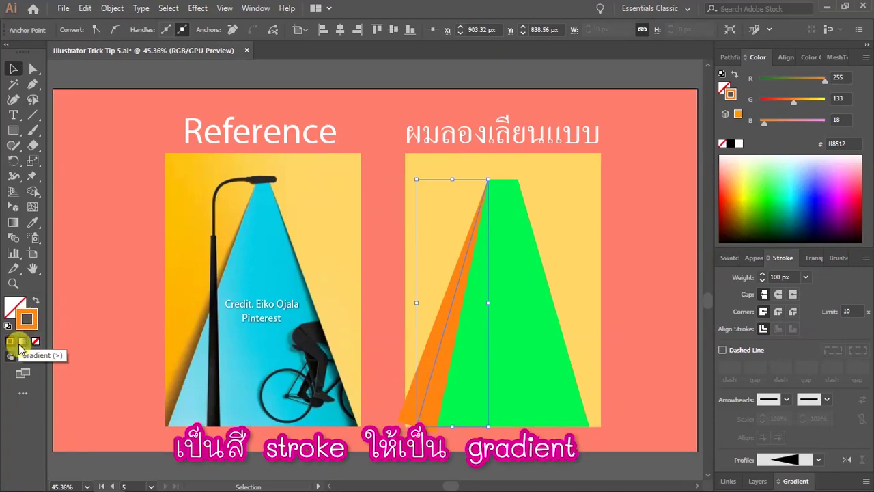
- Apply a reversed white-to-black gradient across the tapered stroke's width
left_click(23, 344)
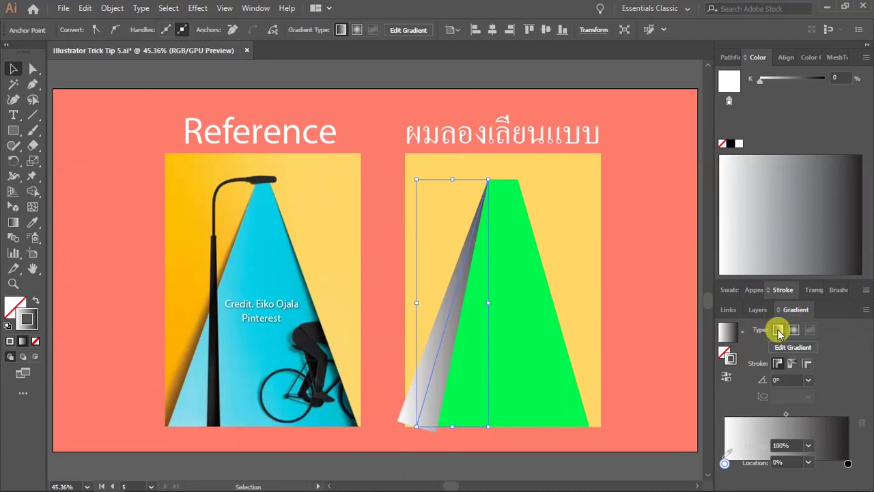
left_click(807, 364)
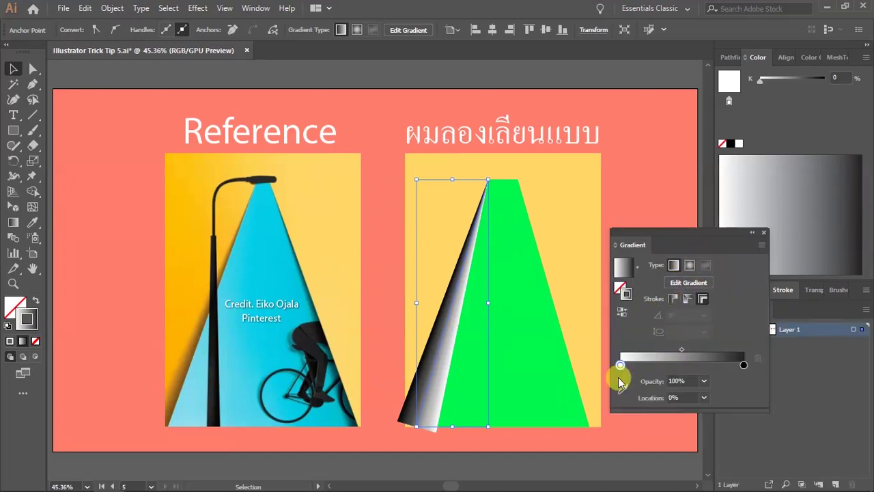
left_click(621, 315)
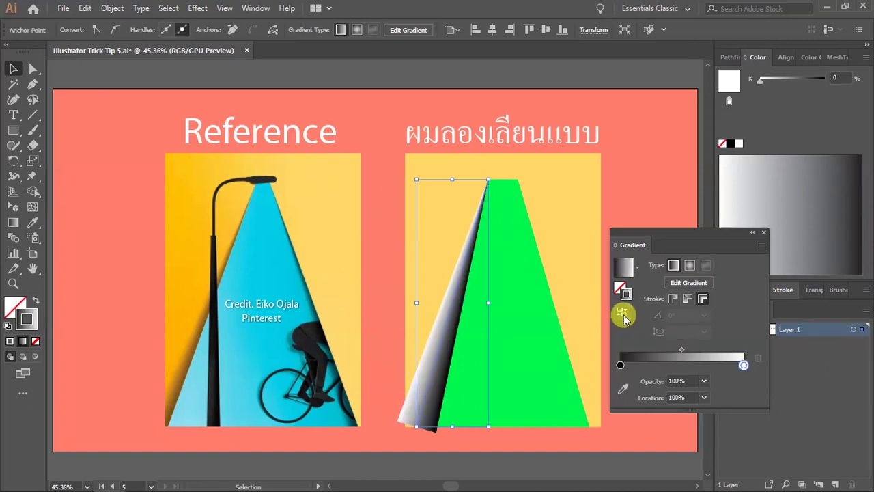
- Set the gradient stroke's blending mode to Multiply, move the Gradient panel aside, and select the green beam
left_click_drag(695, 238, 643, 297)
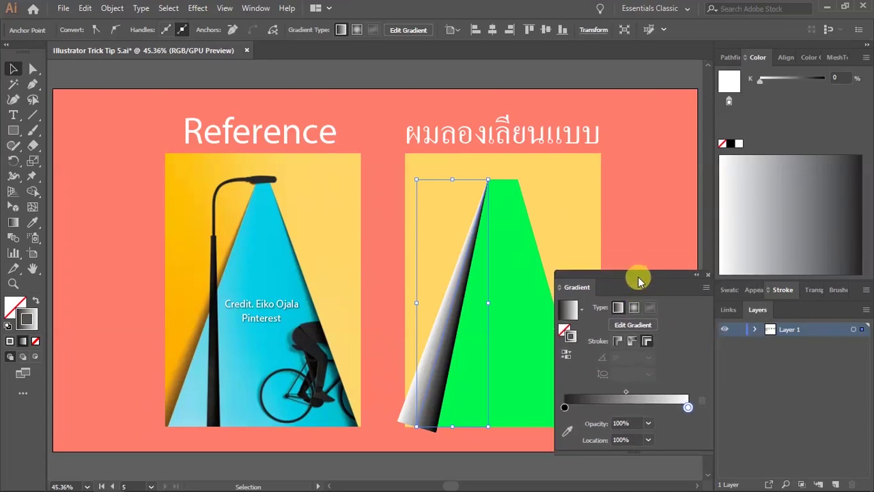
left_click(811, 290)
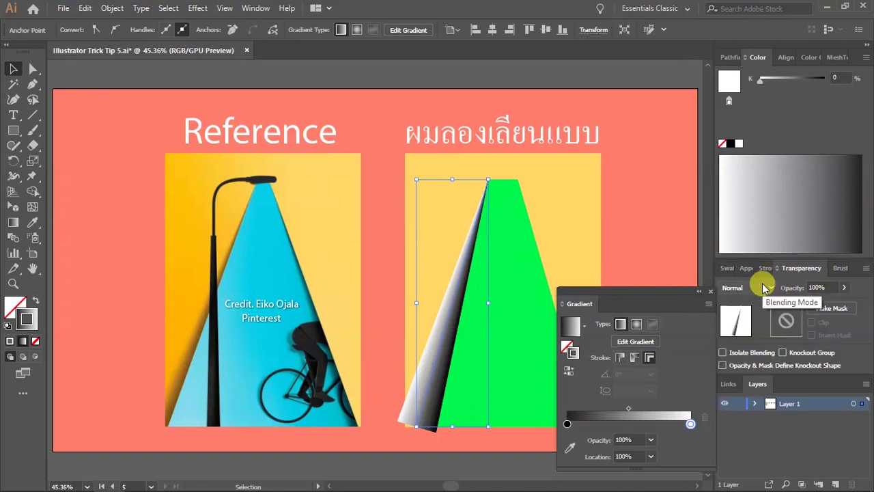
left_click(747, 287)
left_click(752, 77)
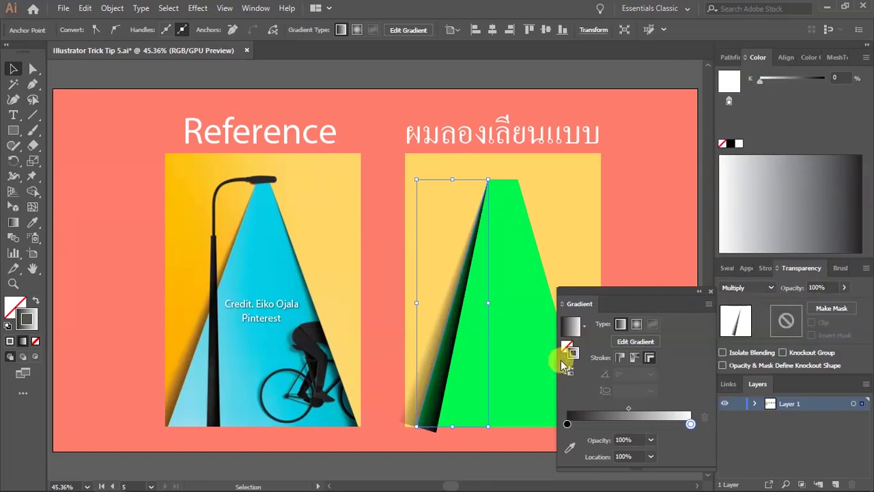
left_click_drag(625, 289, 639, 284)
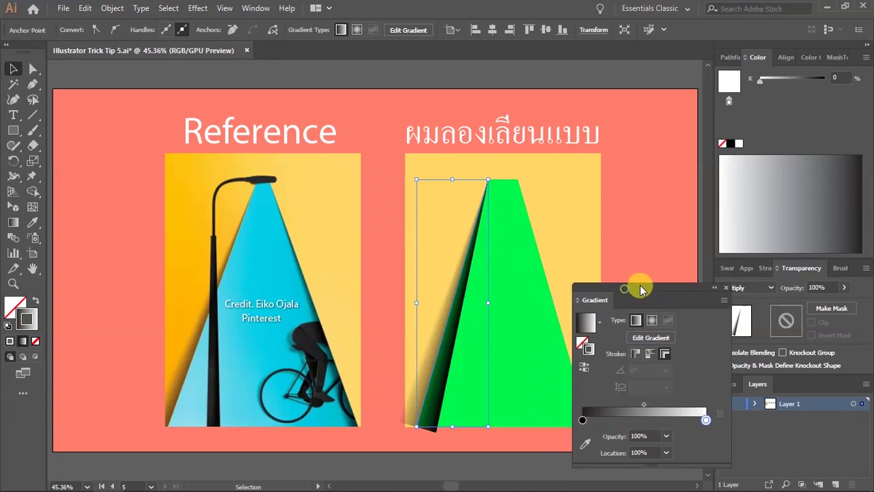
left_click(428, 368)
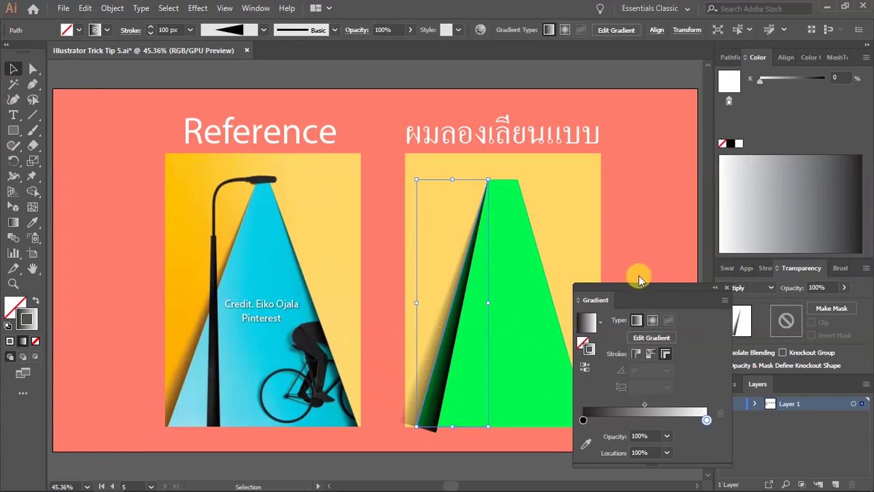
left_click_drag(626, 291, 606, 68)
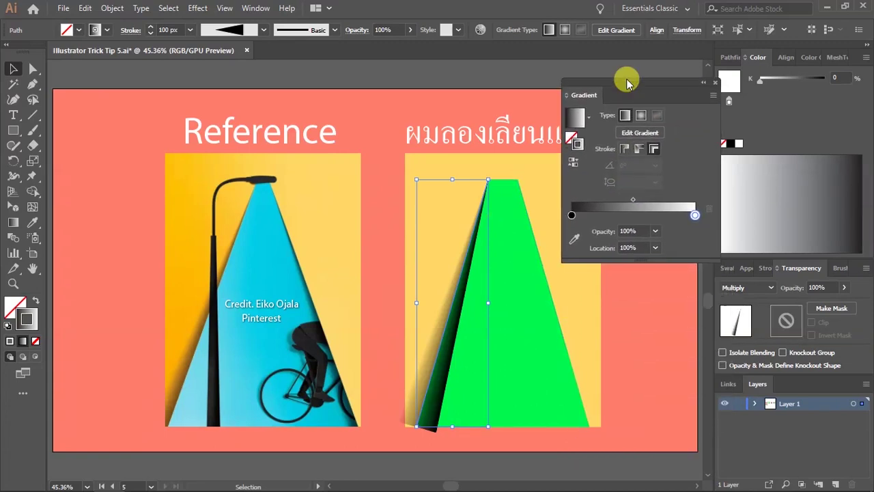
left_click(517, 312)
left_click(453, 459)
left_click(503, 322)
- Bring the green beam in front of its shadow, then select the shadow path
right_click(503, 321)
mouse_move(540, 255)
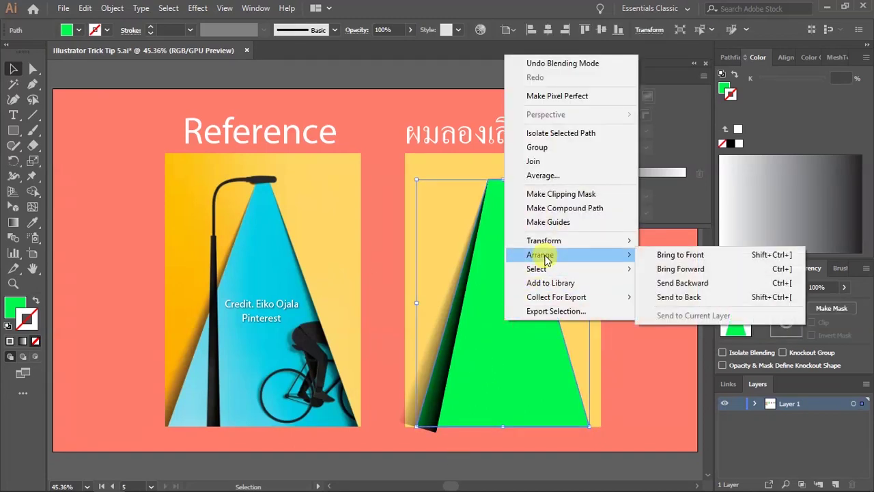
left_click(680, 256)
left_click(482, 478)
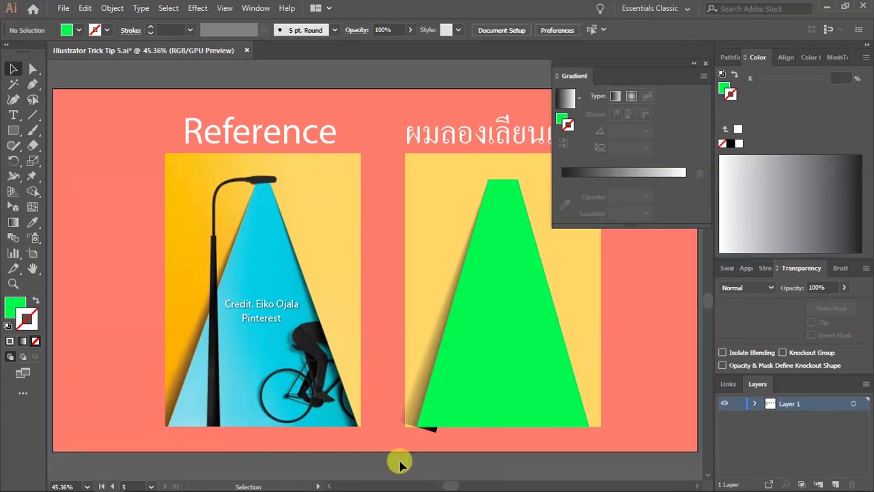
scroll(402, 431, "up", 5)
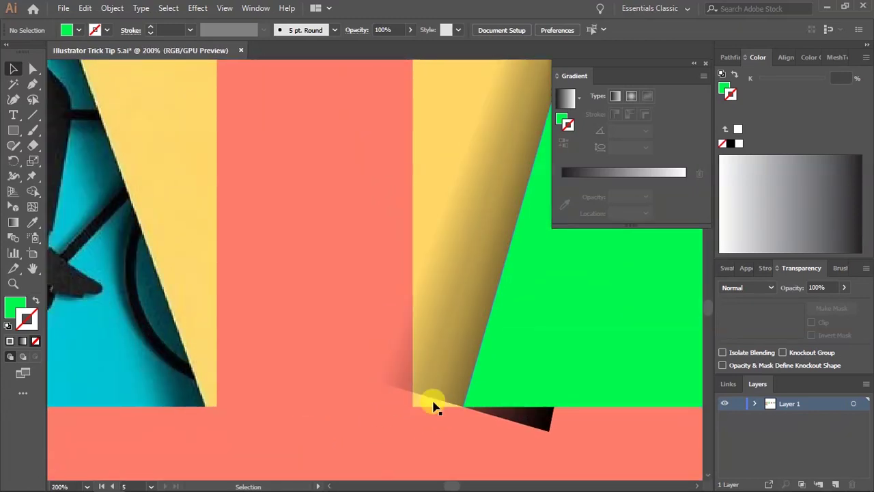
scroll(484, 406, "down", 3)
scroll(484, 409, "down", 2)
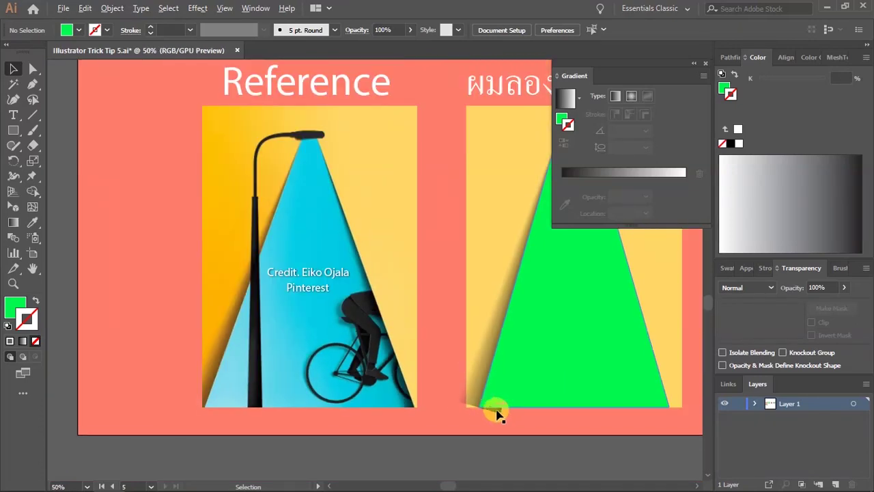
scroll(498, 357, "up", 3)
key("a")
key("v")
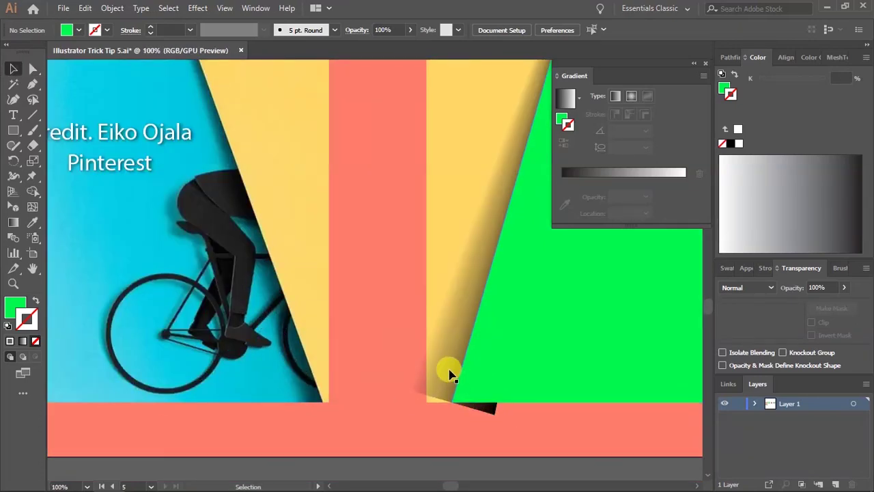
left_click(449, 370)
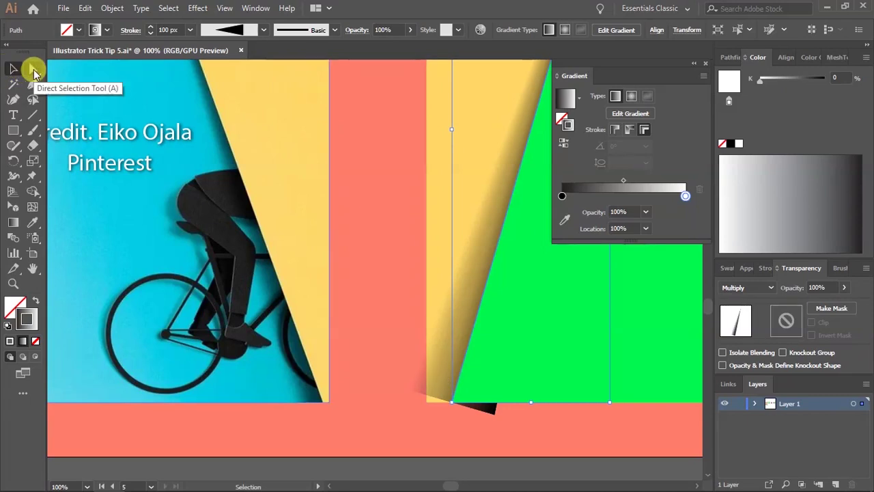
- Drag the shadow's bottom anchor down until its edge aligns with the beam's left side
left_click(33, 69)
left_click(435, 417)
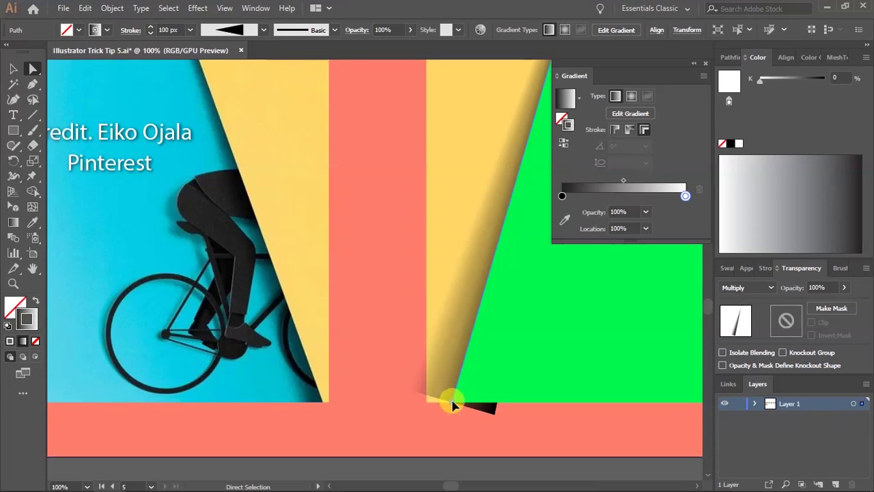
left_click(452, 405)
left_click_drag(451, 408, 425, 455)
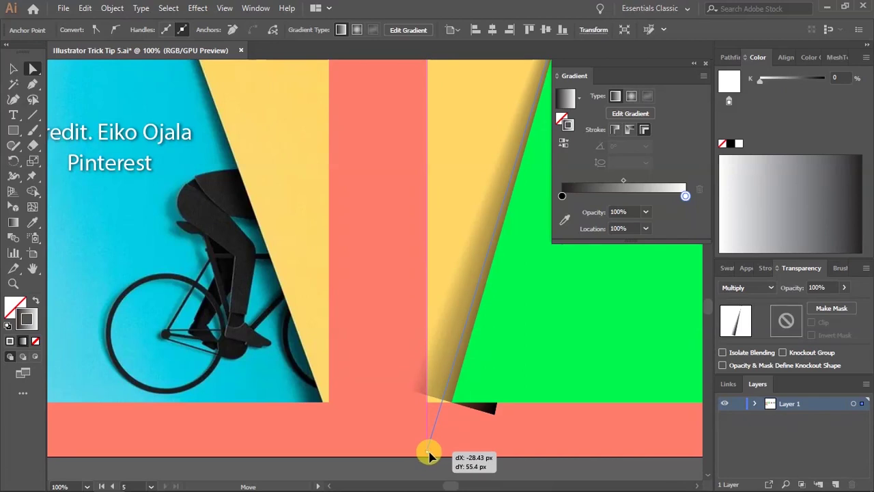
mouse_move(428, 454)
left_mouse_down()
mouse_move(445, 462)
mouse_move(433, 453)
mouse_move(427, 425)
mouse_move(442, 437)
mouse_move(431, 473)
mouse_move(437, 455)
mouse_move(409, 452)
mouse_move(416, 443)
mouse_move(469, 453)
mouse_move(391, 434)
mouse_move(447, 474)
mouse_move(484, 474)
mouse_move(384, 474)
mouse_move(431, 472)
left_mouse_up()
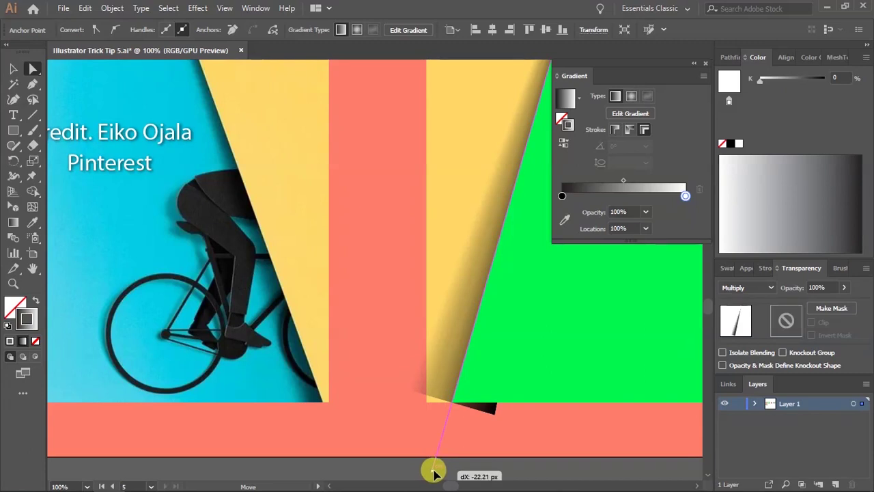
left_click_drag(434, 473, 433, 471)
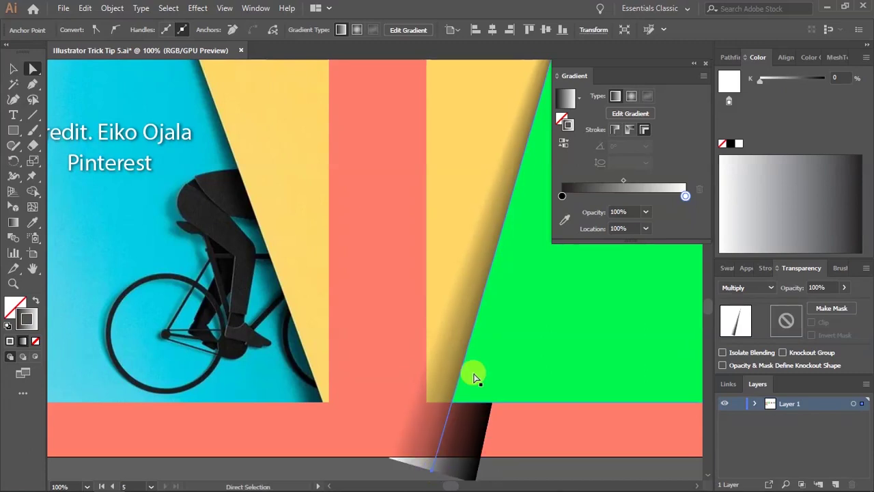
- Deselect the shadow and fit the whole artboard in the window
key("v")
scroll(333, 383, "down", 3)
left_click(415, 427)
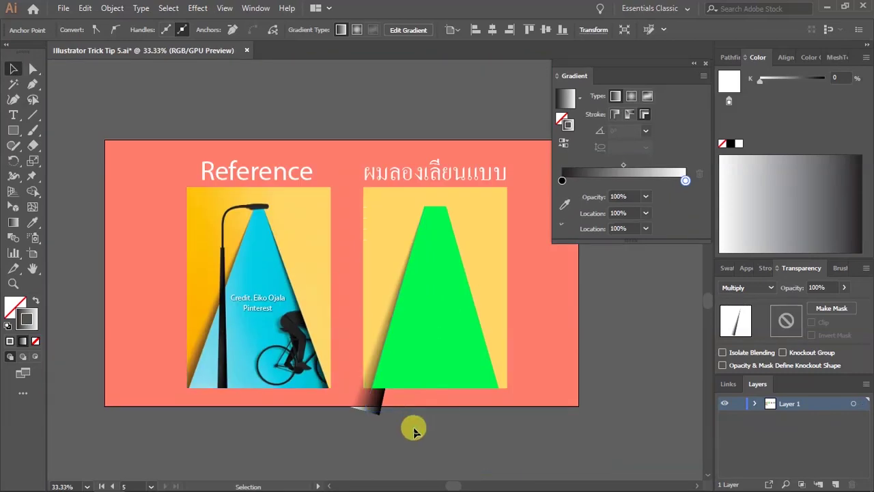
scroll(364, 389, "up", 1)
mouse_move(490, 345)
left_mouse_down()
mouse_move(419, 405)
mouse_move(462, 418)
mouse_move(453, 365)
left_mouse_up()
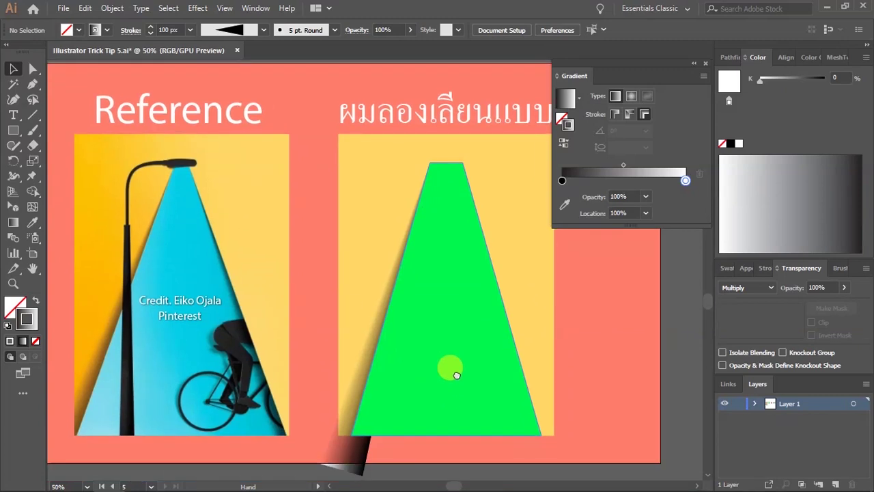
key("ctrl+0")
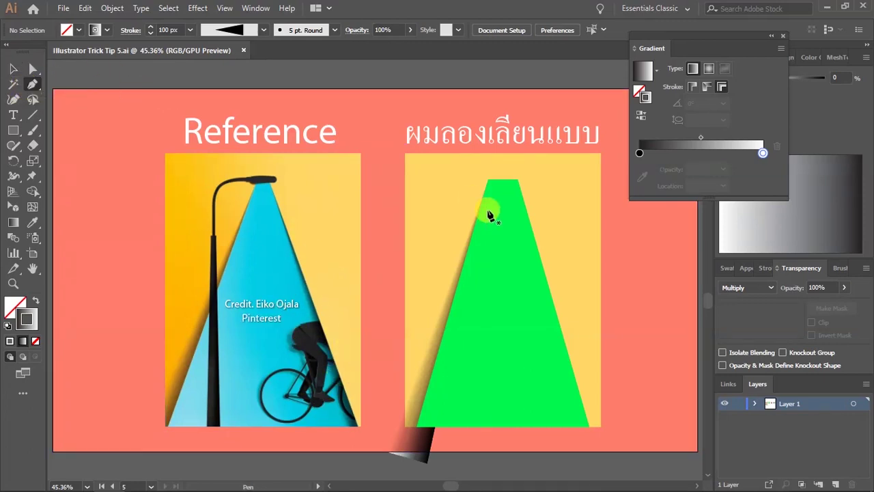
- Draw a line along the beam's right edge and copy the left shadow's gradient Multiply style onto it
left_click(519, 184)
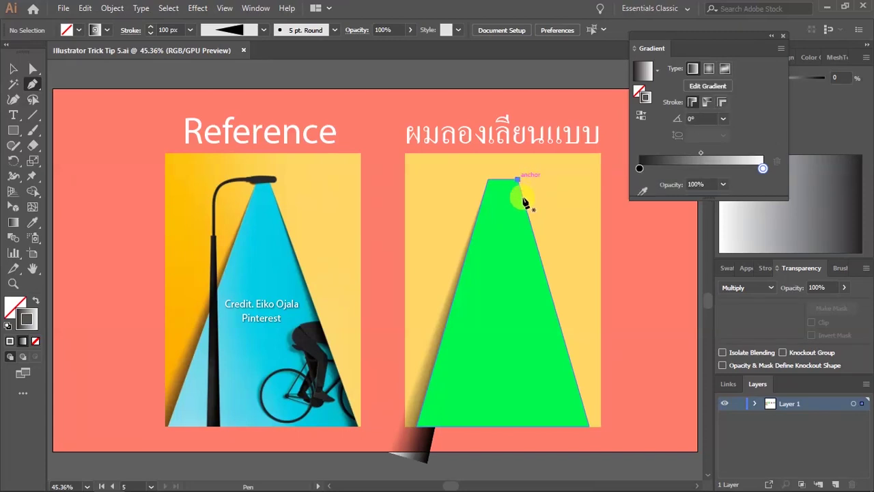
left_click(588, 428)
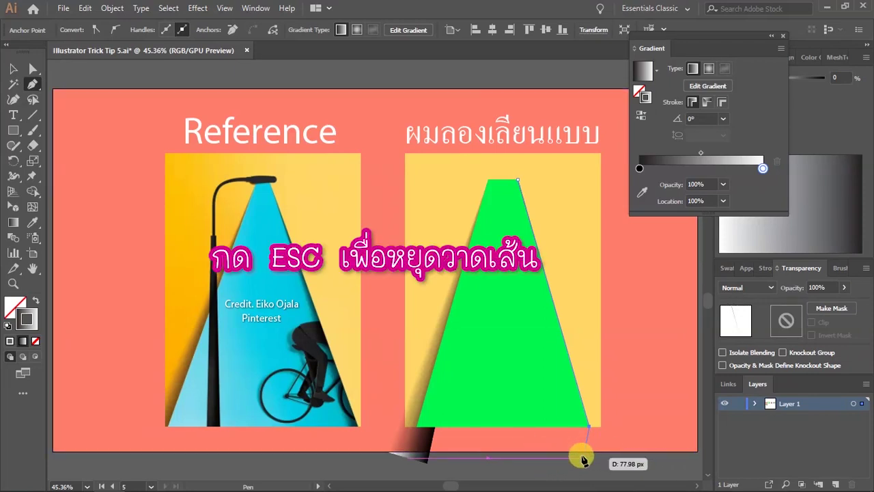
key("Escape")
key("v")
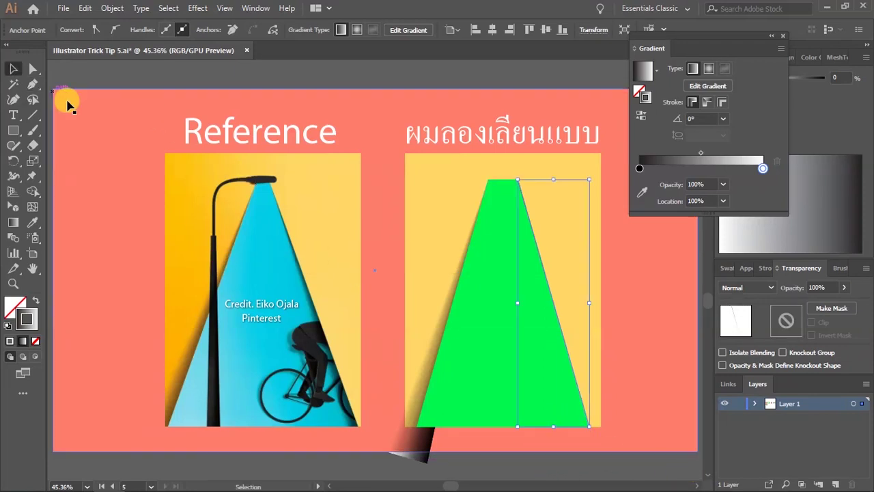
key("i")
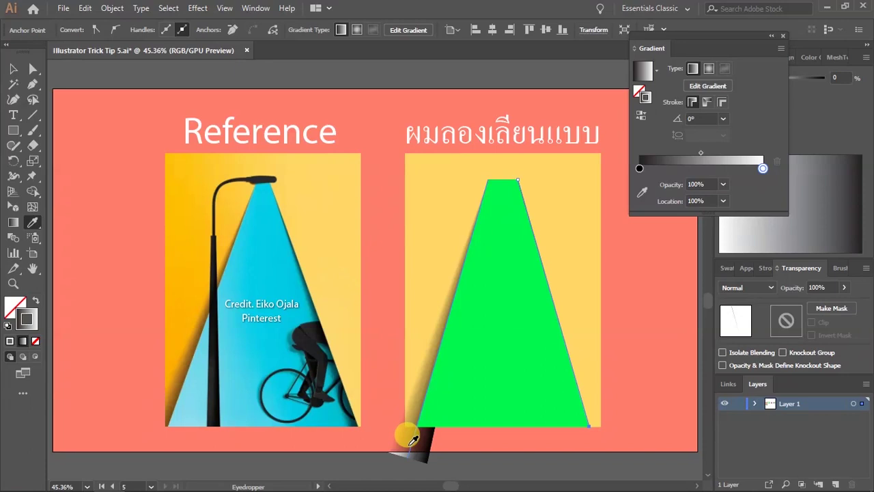
left_click(412, 440)
key("v")
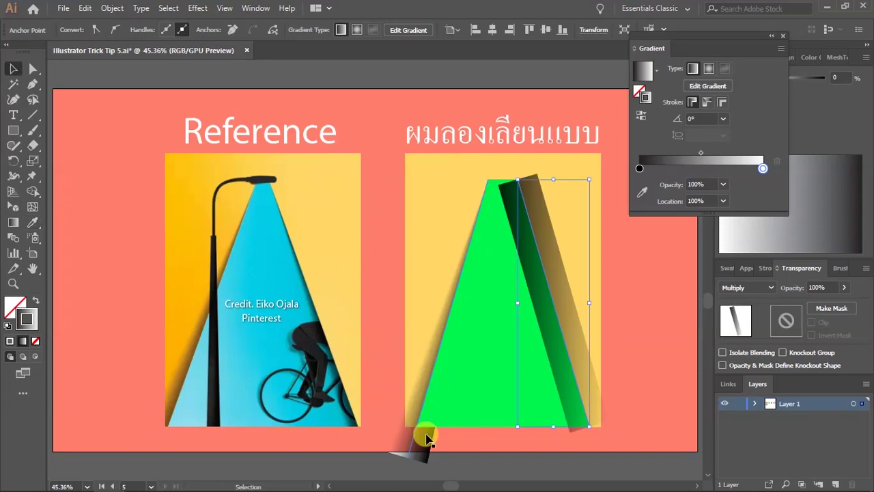
- Give the shadow stroke Width Profile 4, flipped so it widens toward the bottom
left_click(765, 268)
left_click(795, 461)
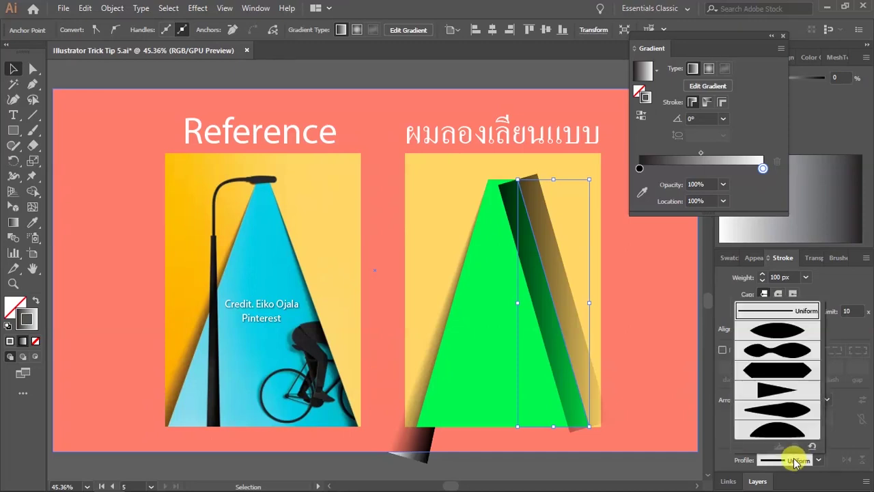
left_click(763, 390)
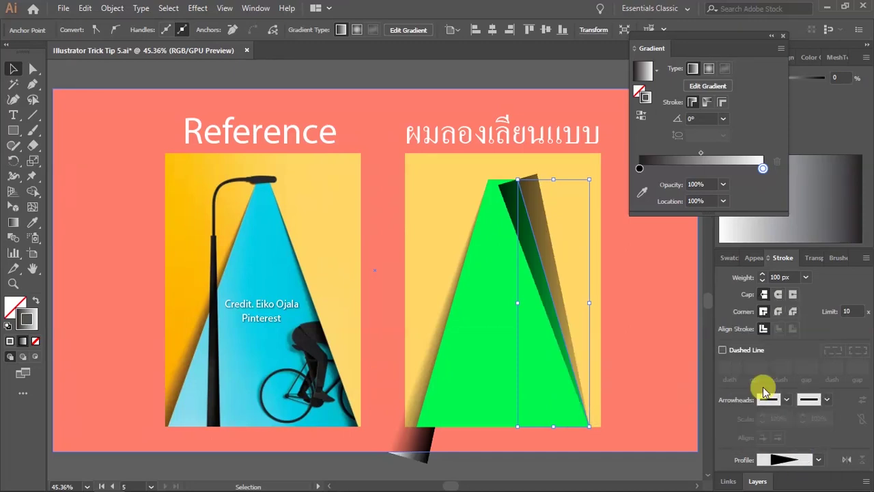
left_click(848, 460)
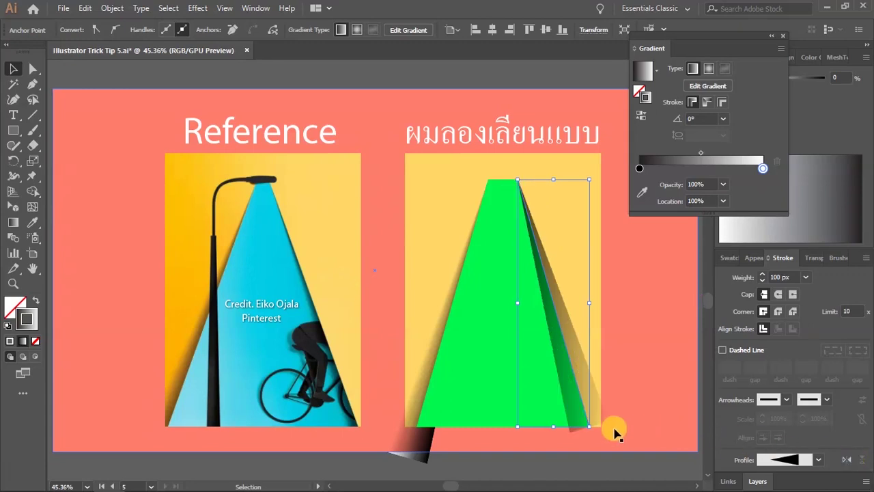
- Drag the shadow's bottom anchor down below the frame along the beam's edge
key("a")
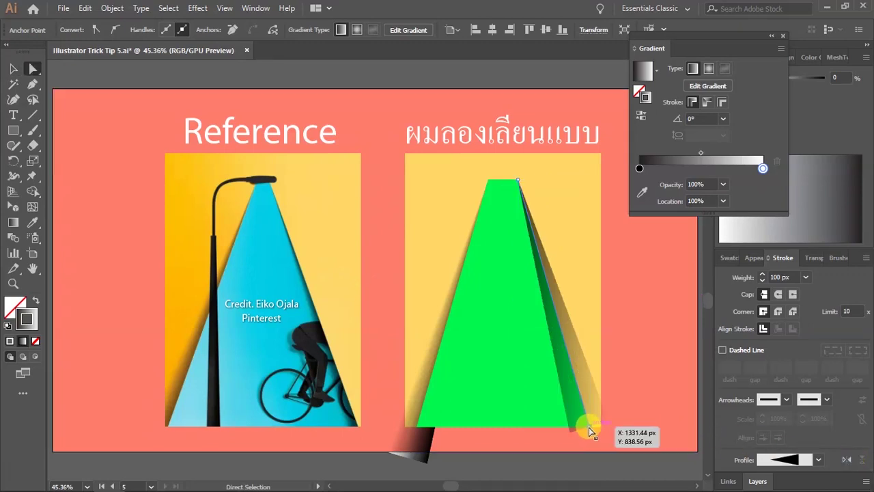
left_click_drag(591, 432, 602, 470)
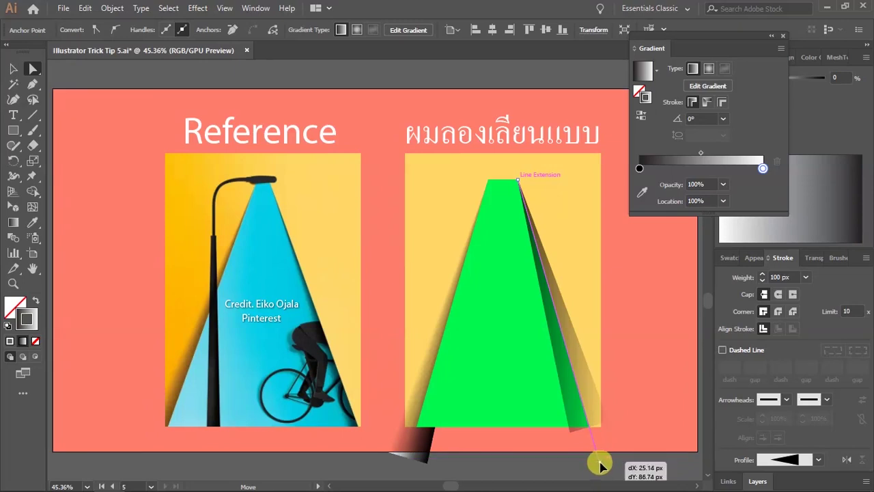
left_click_drag(601, 470, 599, 464)
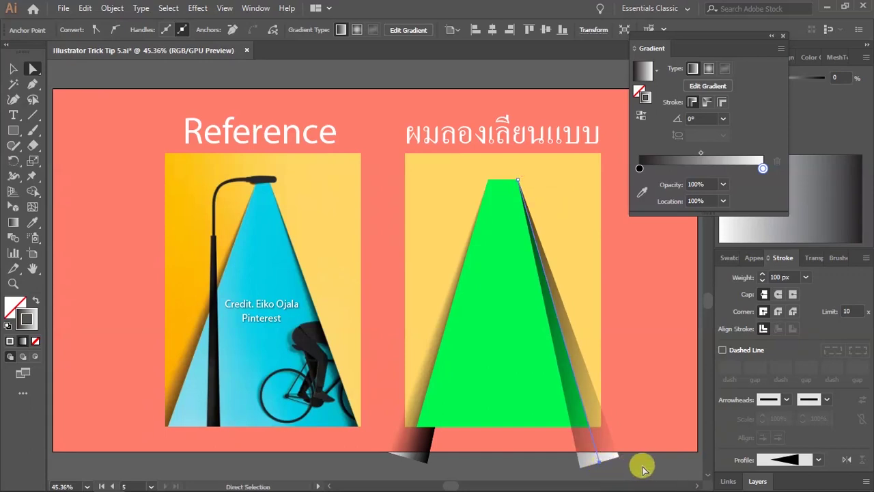
key("v")
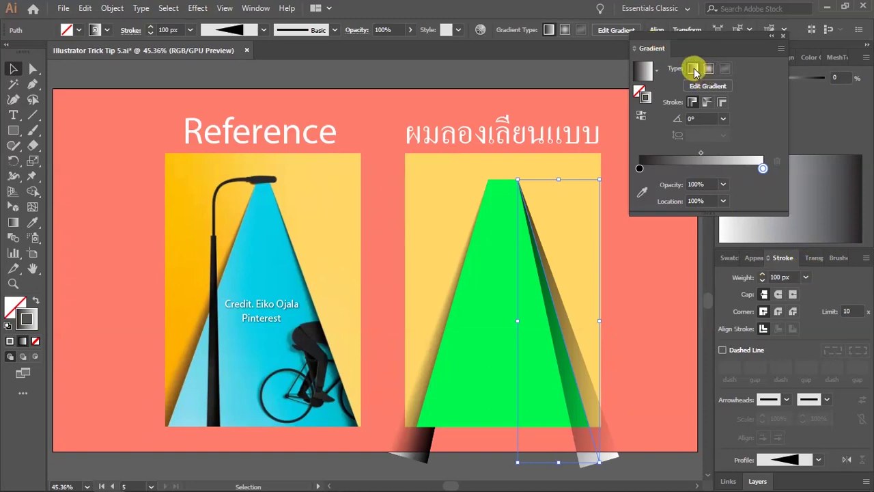
- Apply the shadow's gradient across the stroke, bring the green beam to front, and select the yellow rectangle
left_click(721, 102)
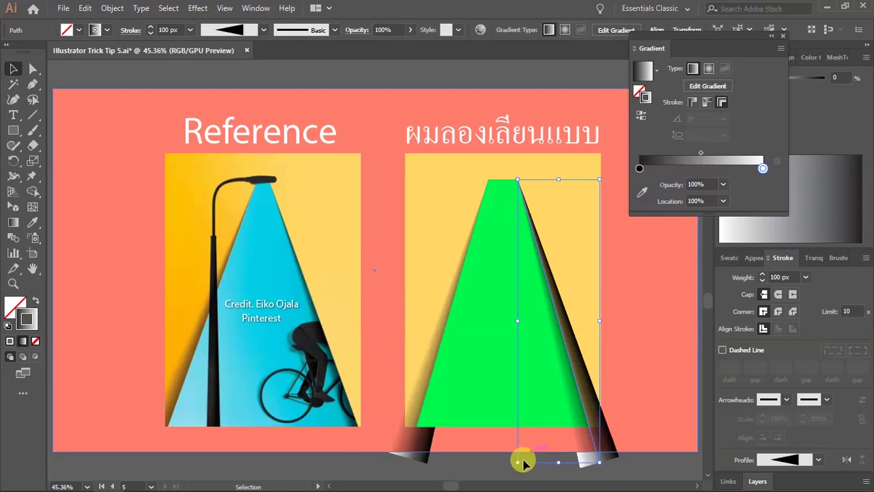
left_click(498, 464)
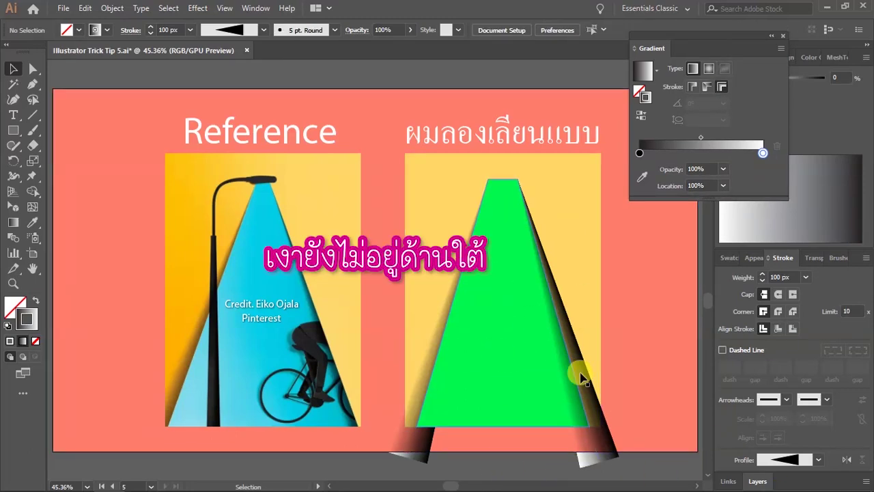
right_click(505, 280)
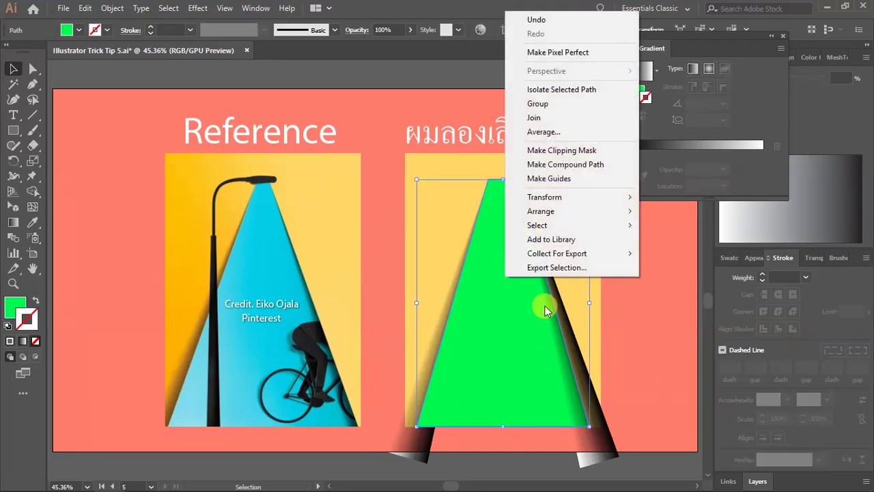
left_click(674, 209)
left_click(495, 462)
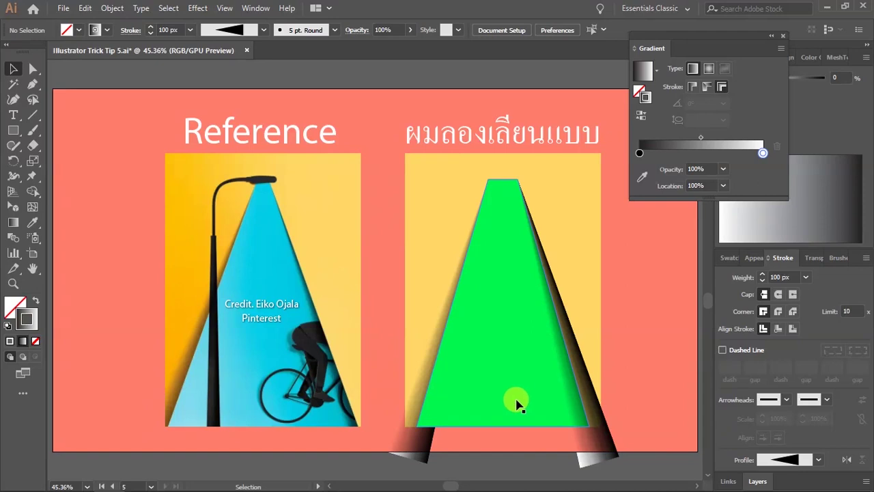
left_click(527, 186)
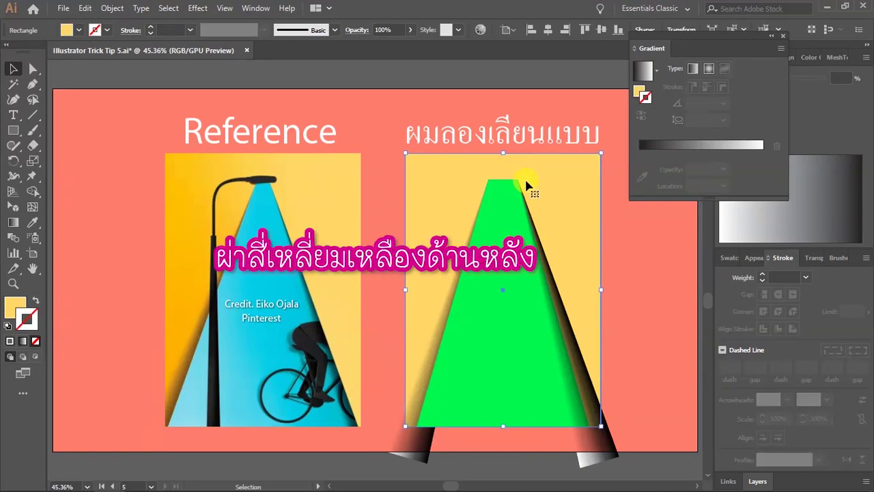
- Draw a vertical Pen line from above to below the yellow panel's centre
left_click_drag(572, 191, 578, 170)
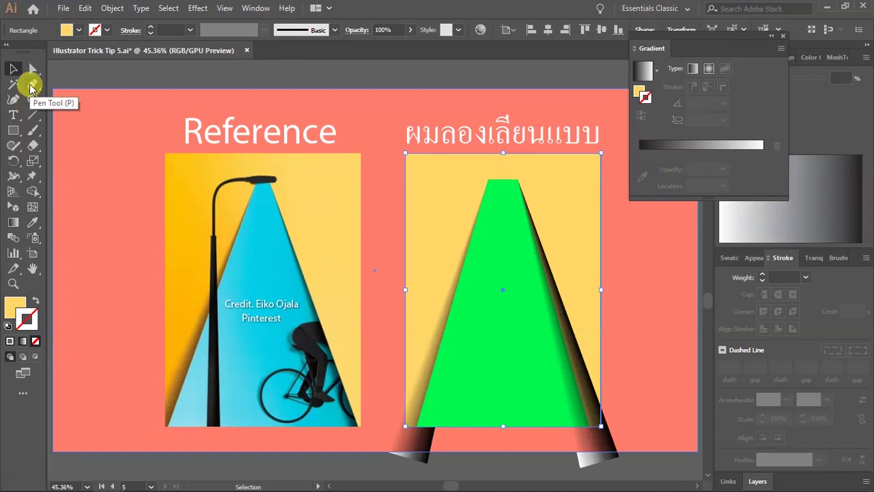
left_click(30, 85)
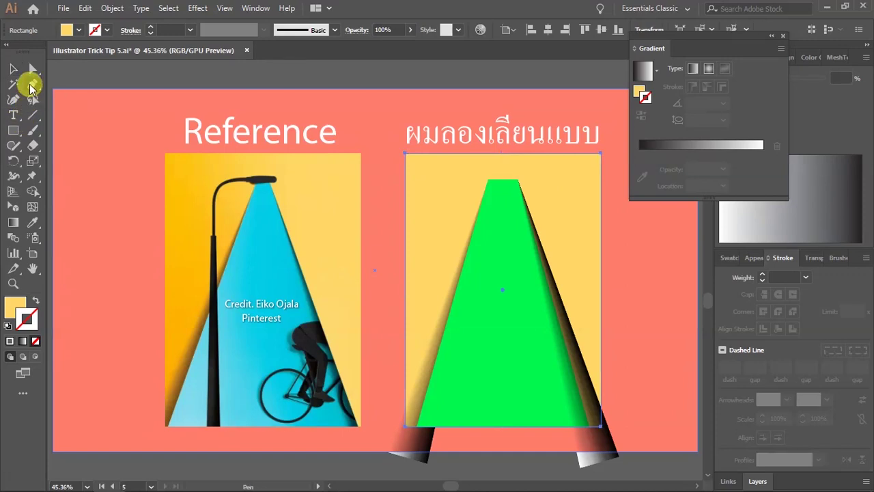
left_click(503, 100)
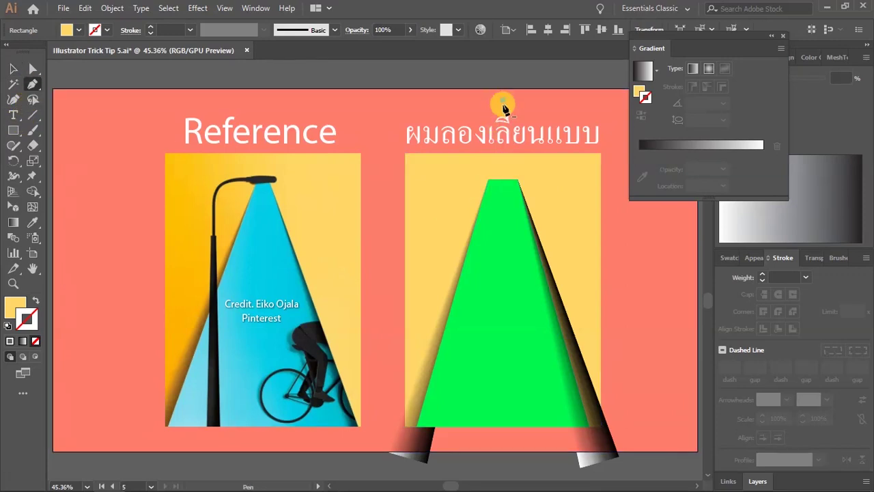
left_click(503, 467)
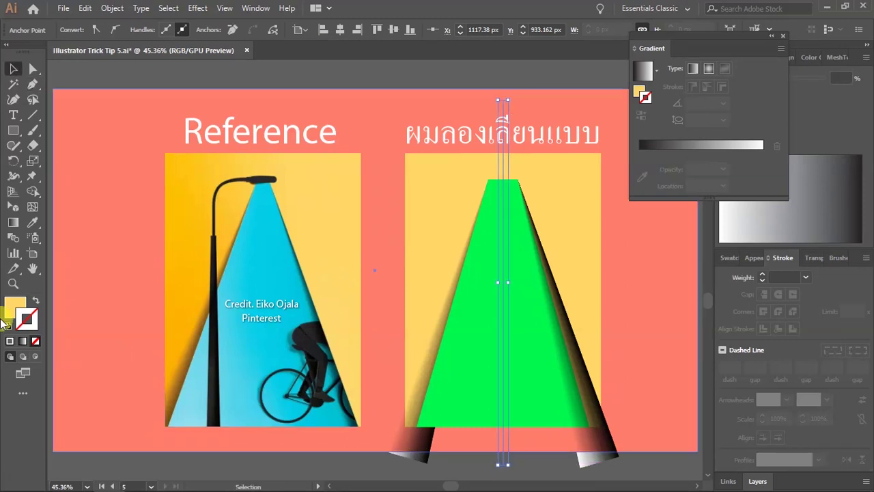
key("v")
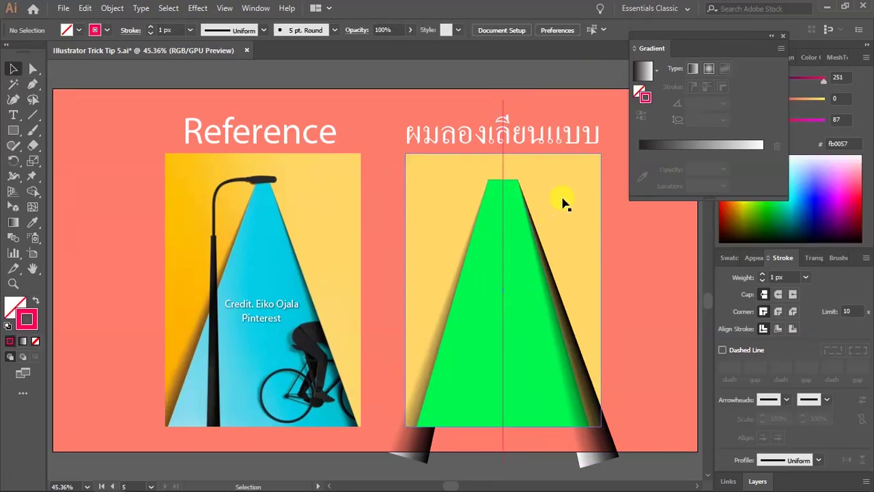
- Select the centre line together with the yellow panel, then zoom in on the right panel
left_click(504, 162)
left_click(540, 175, "shift")
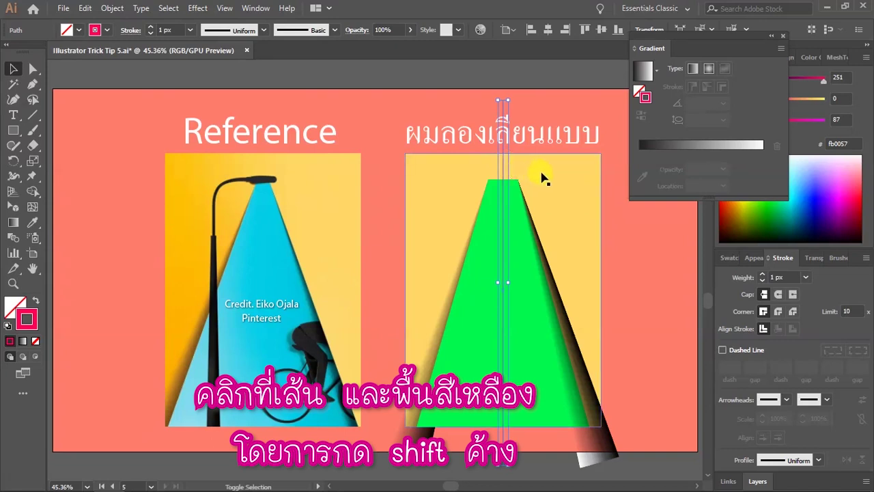
left_click(565, 181, "shift")
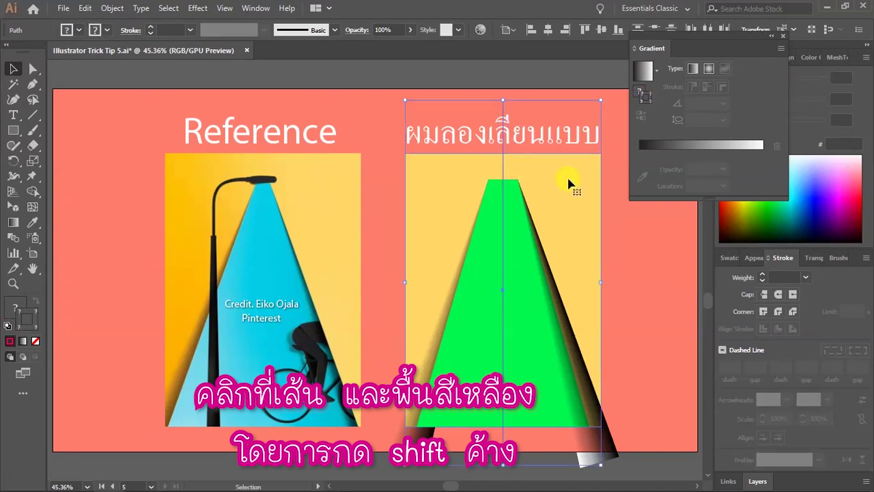
mouse_move(718, 49)
left_mouse_down()
mouse_move(722, 95)
mouse_move(705, 162)
left_mouse_up()
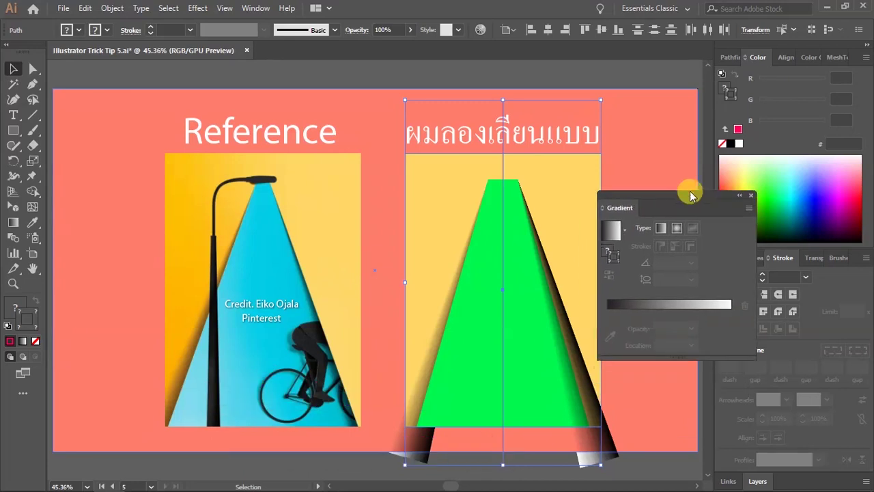
key("ctrl+minus")
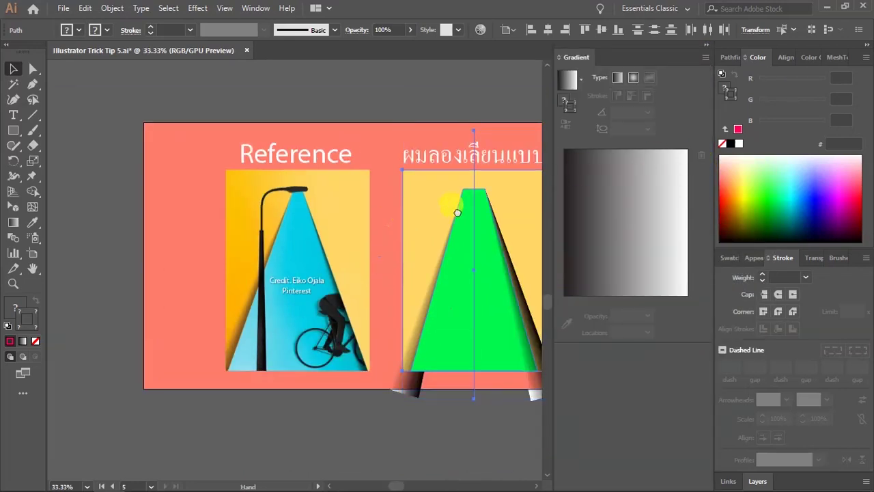
left_click_drag(458, 209, 350, 189)
left_click_drag(405, 202, 441, 211)
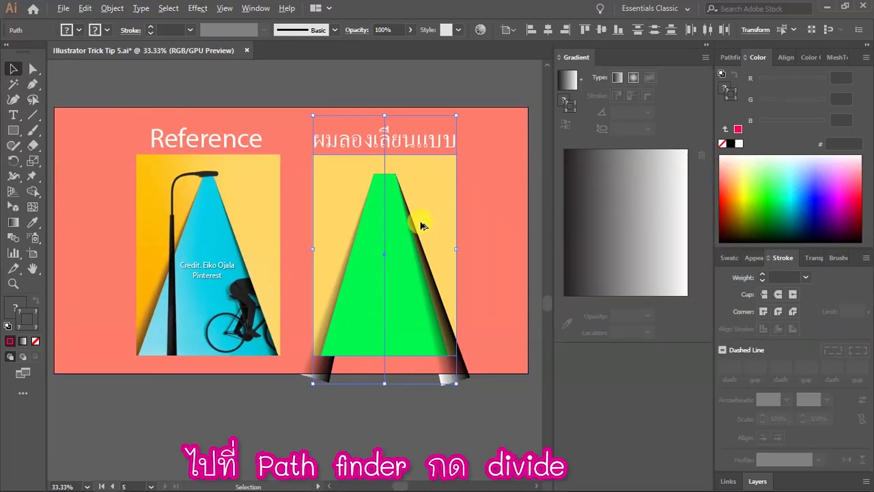
key("ctrl+plus")
- Divide the yellow panel along the centre line with Pathfinder and ungroup the pieces
left_click(735, 60)
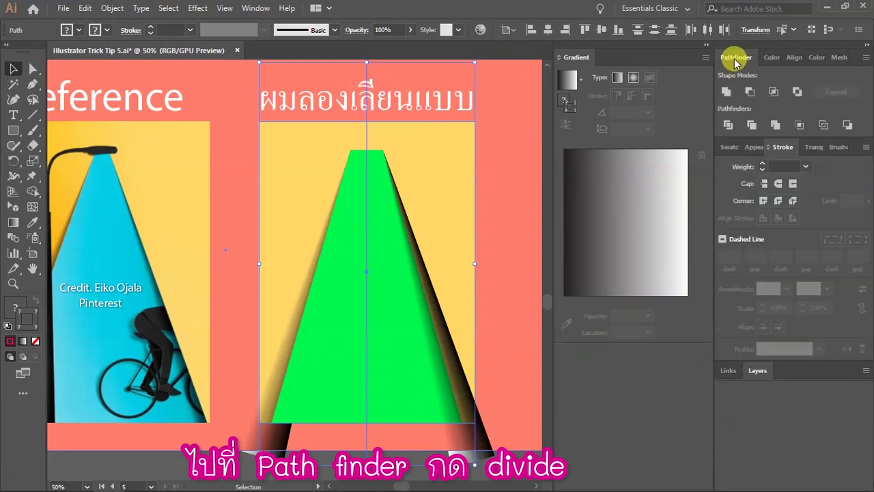
left_click(728, 127)
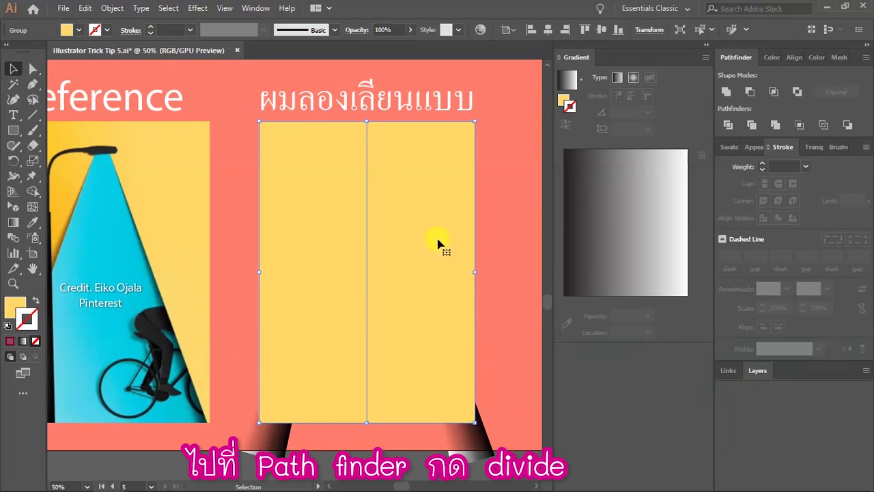
right_click(392, 183)
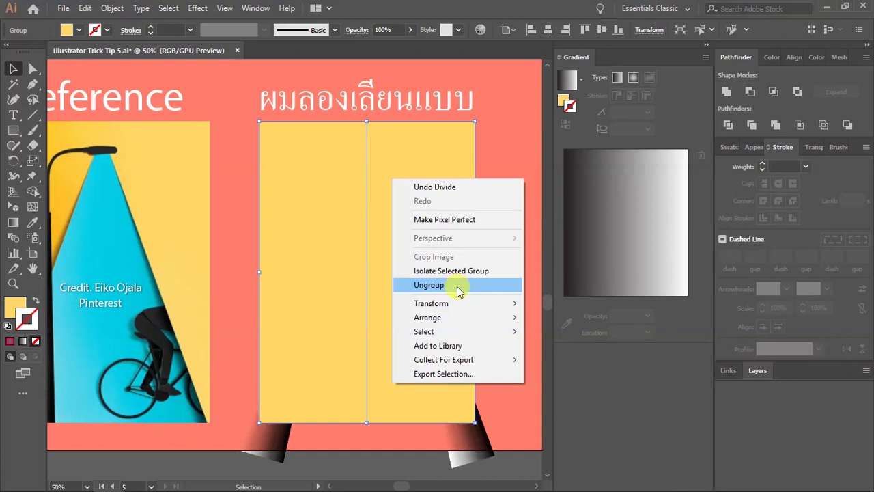
left_click(429, 285)
- Select both yellow halves and open their Arrange menu, then dismiss it unchanged
left_click(363, 469)
left_click(337, 200)
left_click(441, 194, "shift")
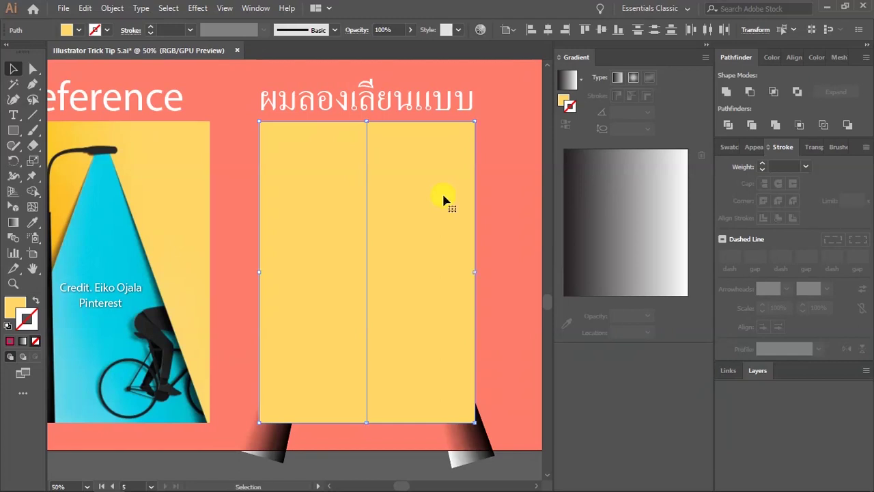
right_click(444, 198)
mouse_move(480, 381)
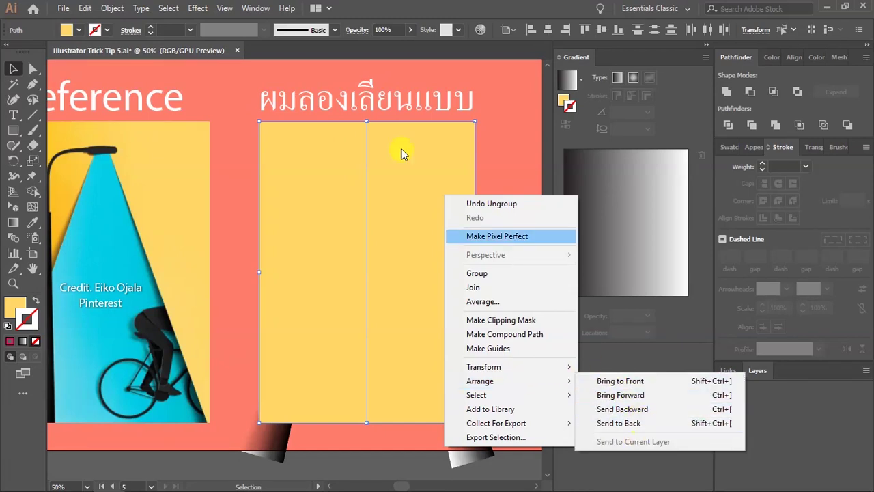
left_click(426, 6)
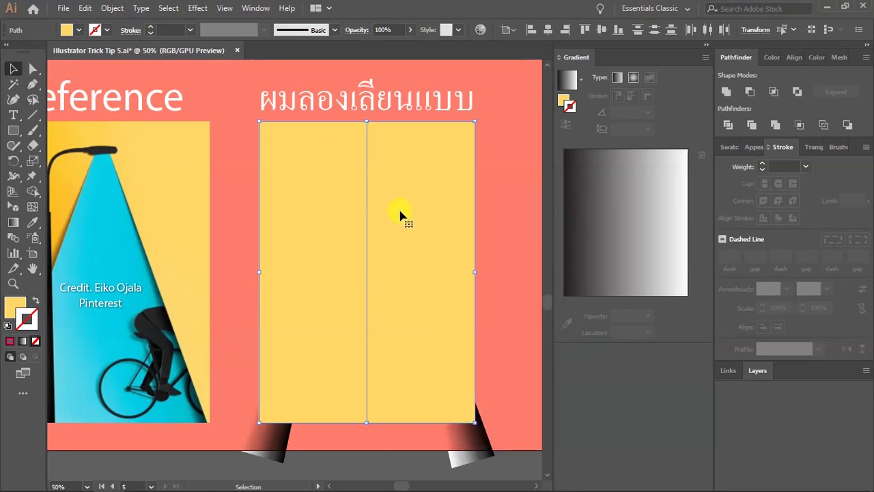
key("ctrl+bracketleft")
key("ctrl+bracketleft")
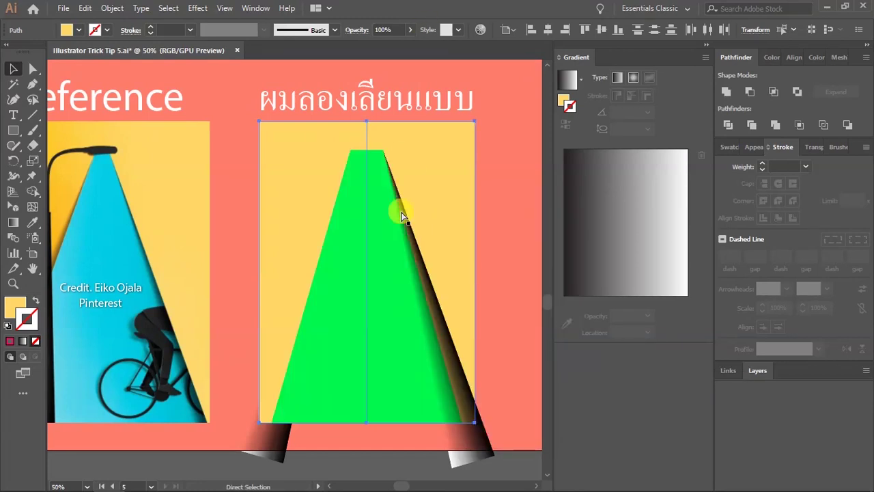
key("ctrl+bracketleft")
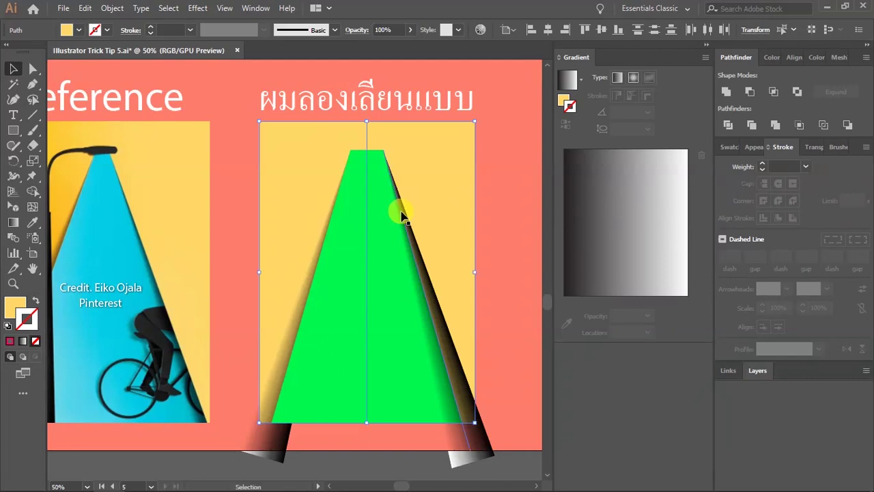
left_click(384, 462)
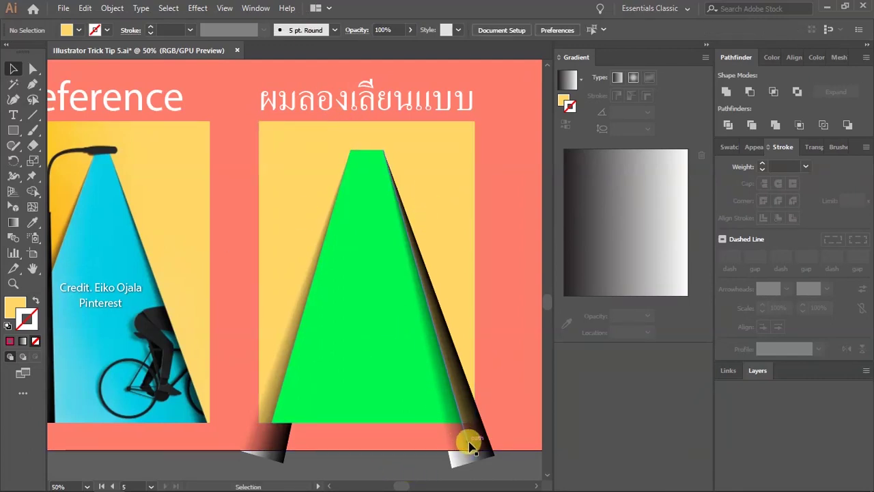
left_click(470, 445)
key("a")
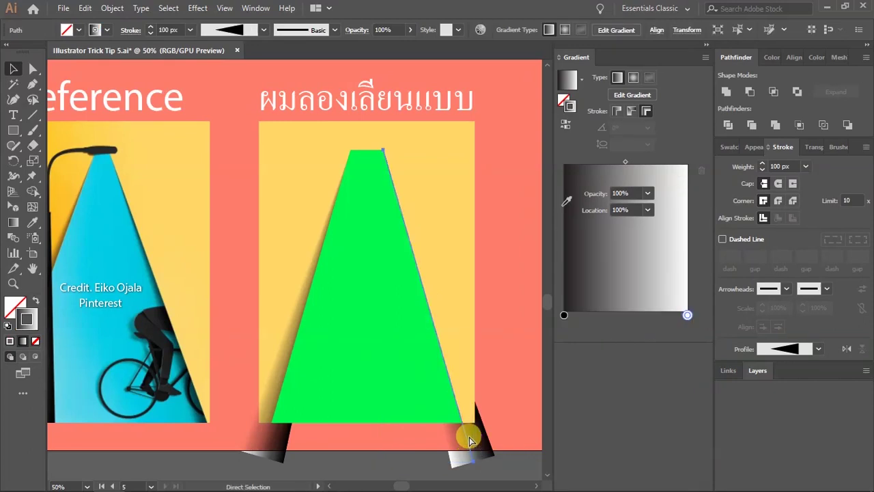
key("v")
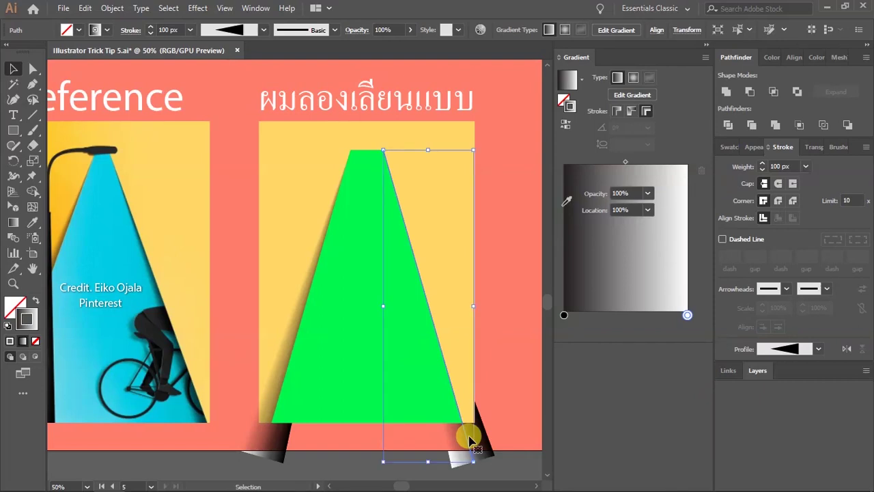
key("a")
left_click(353, 468)
key("v")
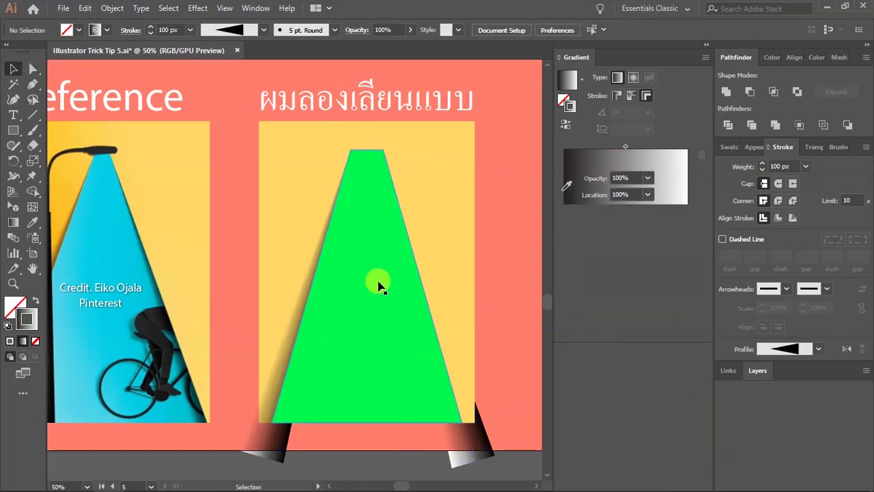
left_click(385, 274)
- Copy the green beam, paste it behind, and select it with the right yellow half
left_click(341, 288)
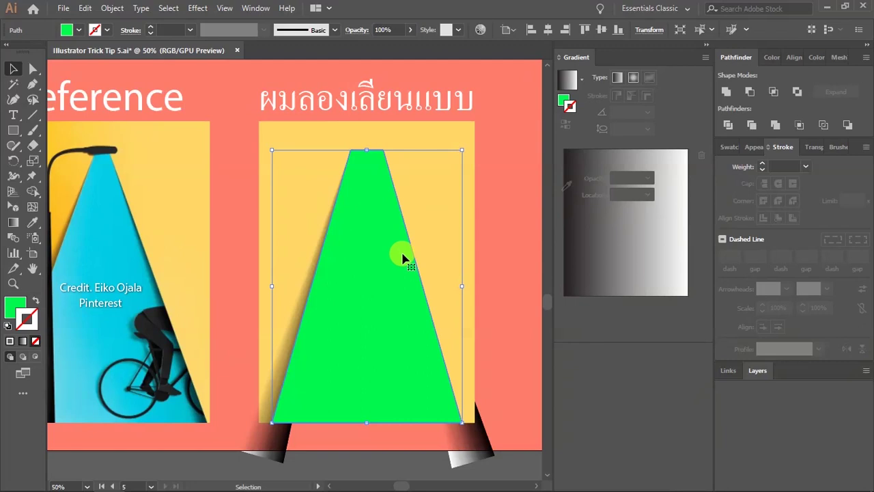
left_click(428, 246)
left_click(379, 302)
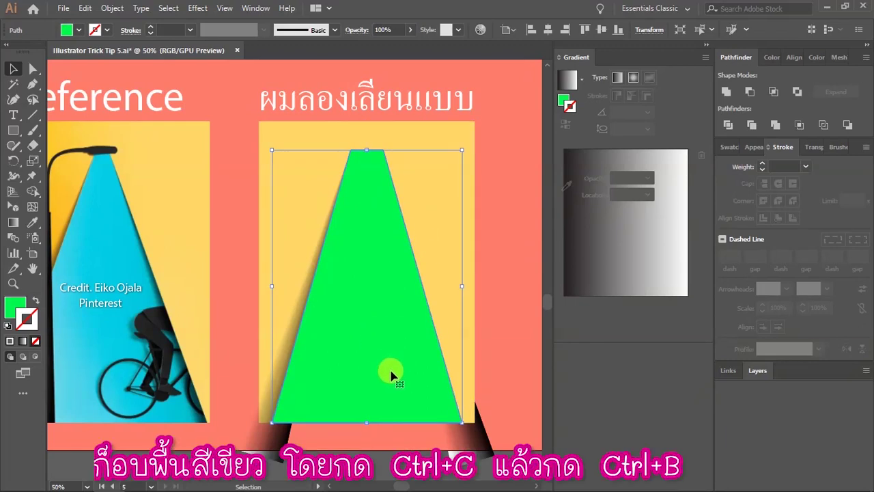
key("ctrl+c")
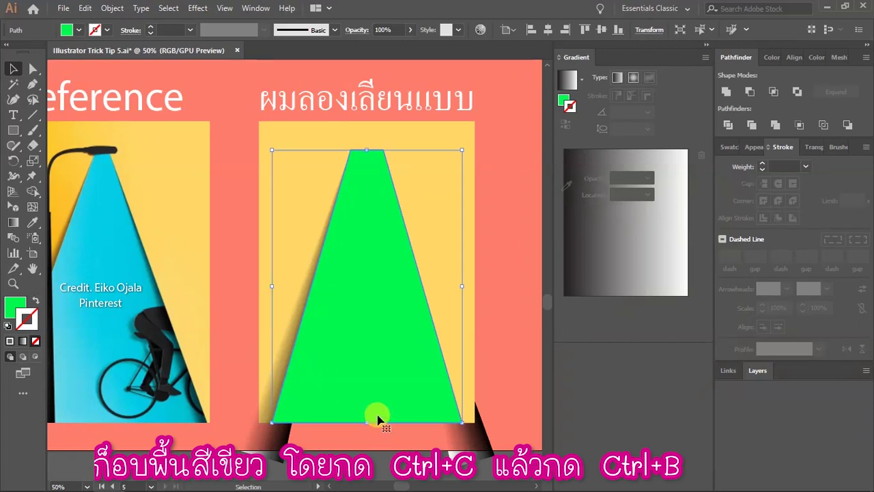
left_click(362, 453)
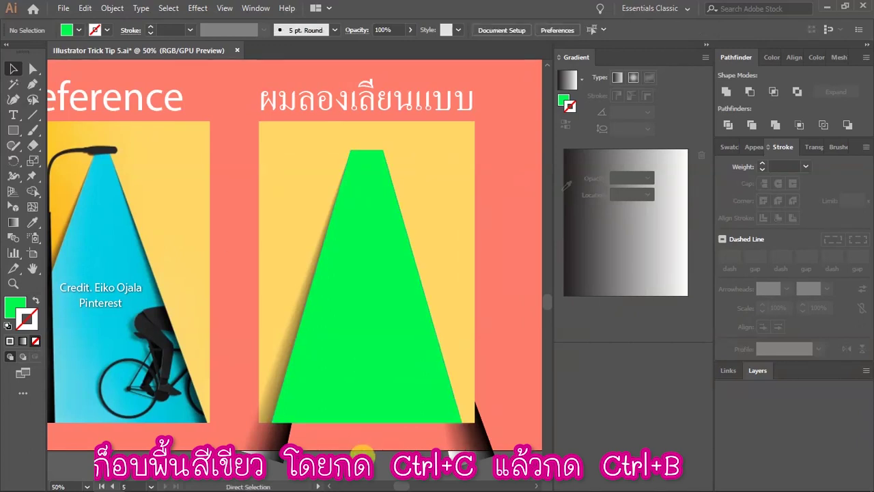
key("v")
left_click(390, 387)
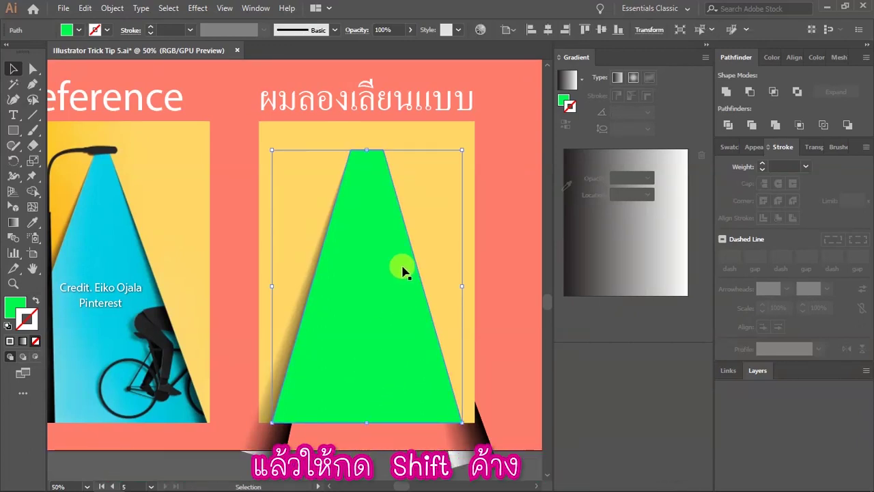
left_click(435, 204, "shift")
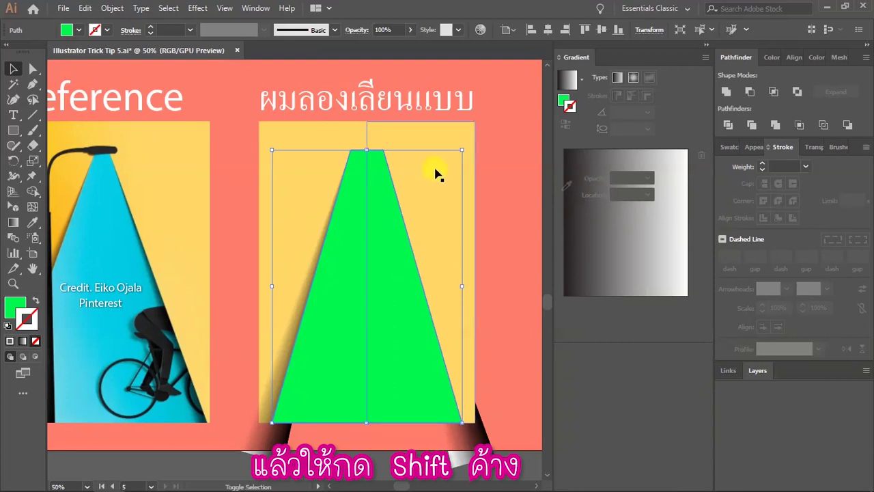
left_click(424, 133, "shift")
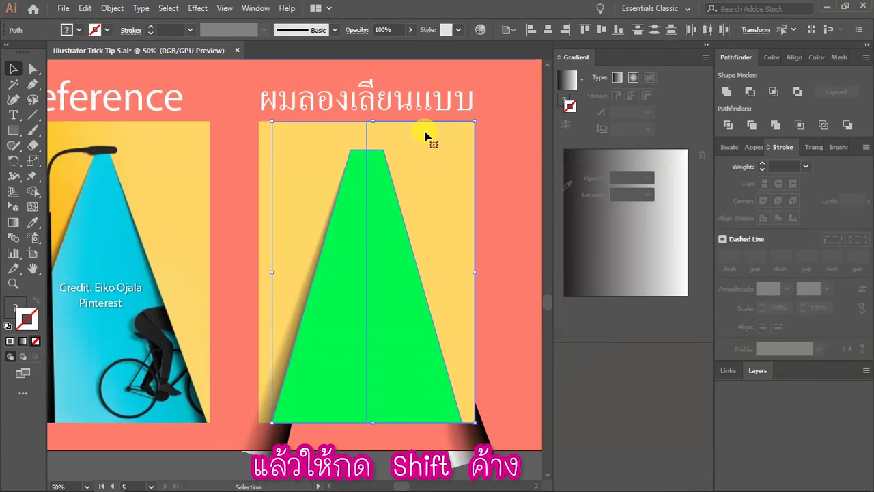
- Remove the beam area from the right yellow half with the Shape Builder, then verify the cut
key("shift+m")
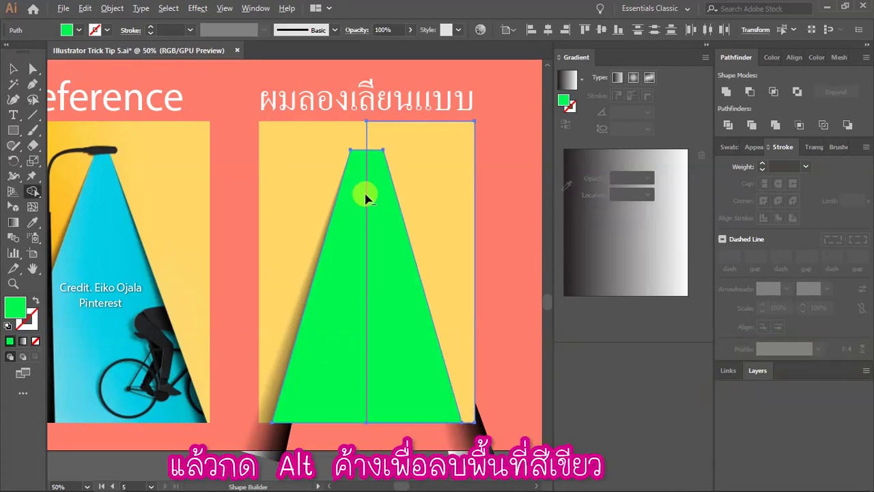
left_click_drag(360, 264, 396, 273)
key("v")
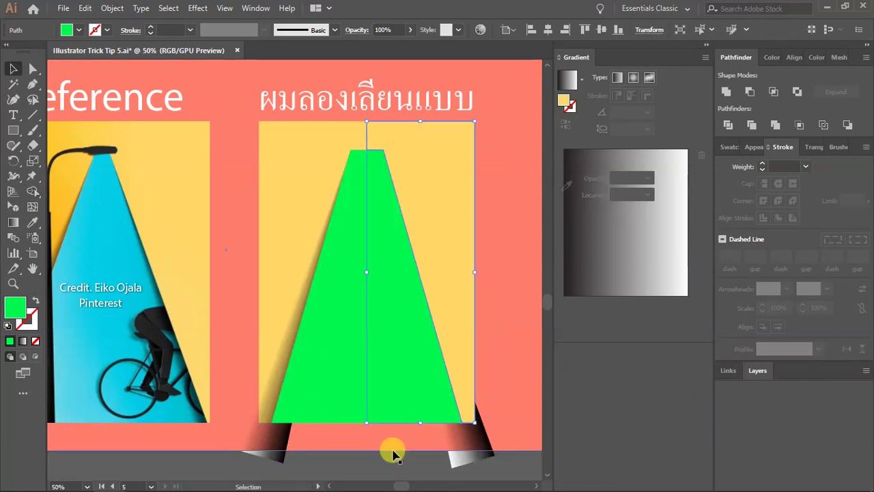
left_click(343, 467)
left_click_drag(445, 202, 494, 194)
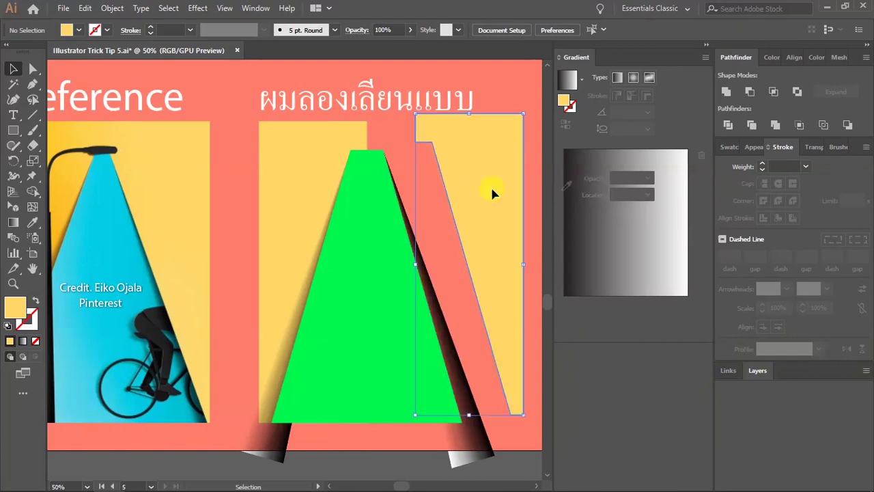
key("ctrl+z")
- Bring the right yellow half to front so it covers the right-edge shadow
left_click(421, 461)
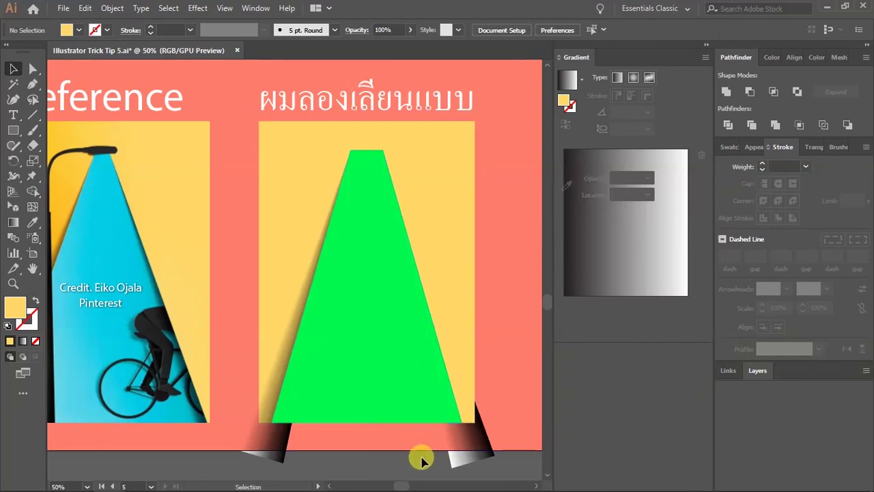
left_click(480, 453)
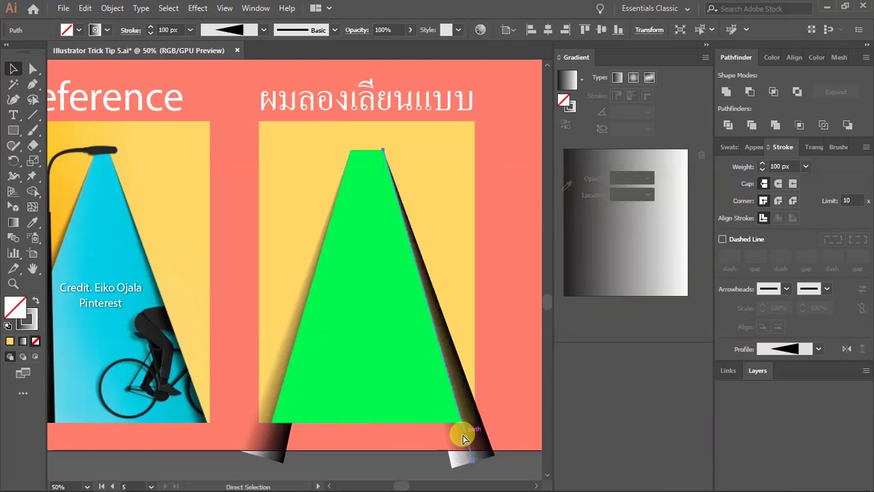
left_click(333, 467)
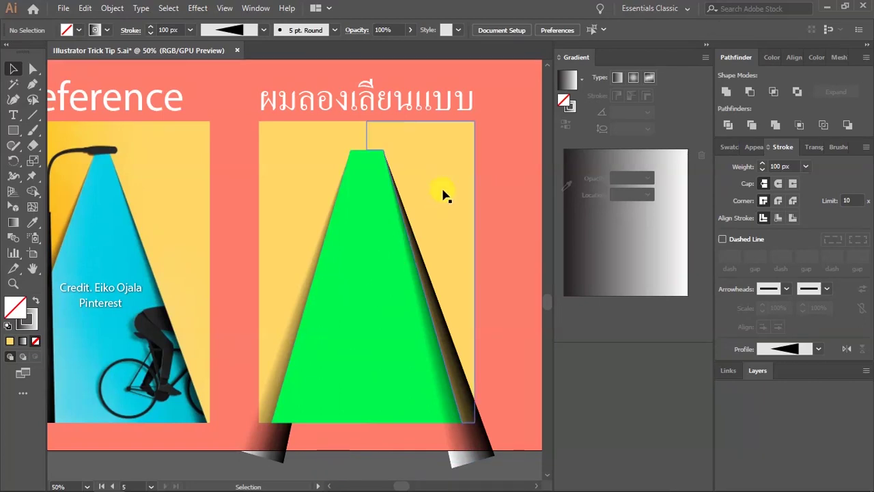
right_click(445, 147)
mouse_move(481, 345)
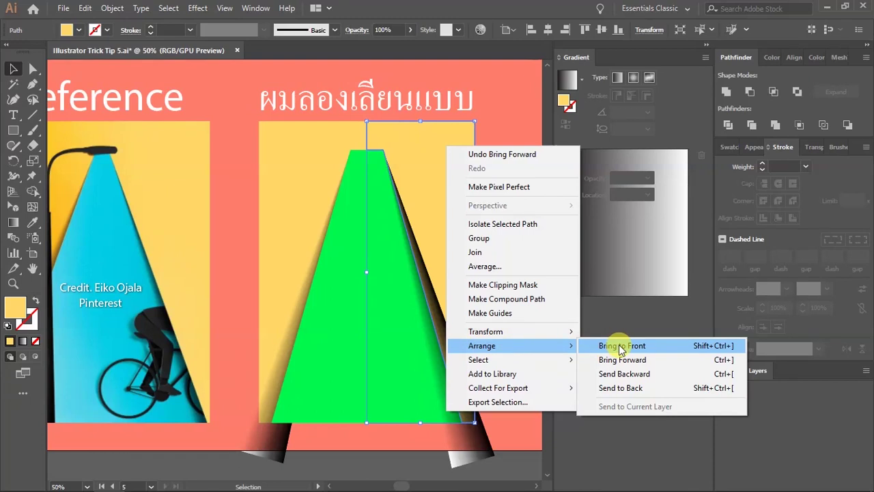
left_click(622, 346)
left_click(376, 453)
scroll(522, 372, "down", 1)
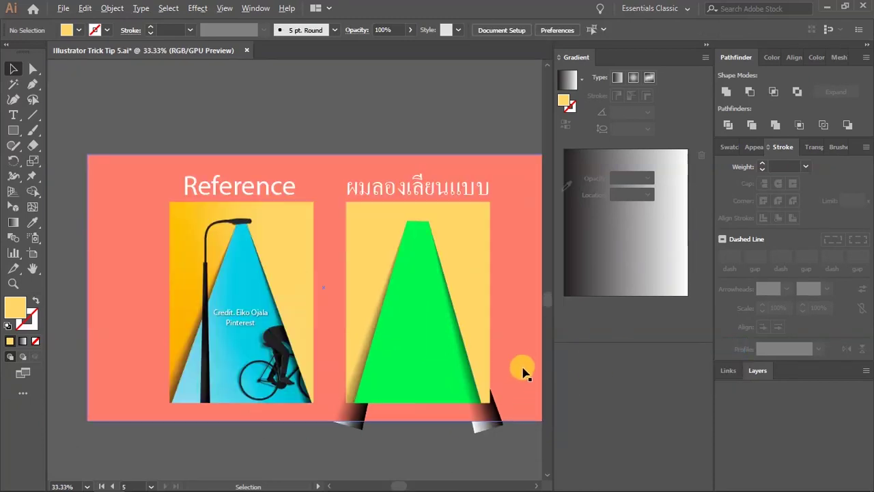
scroll(497, 380, "up", 1)
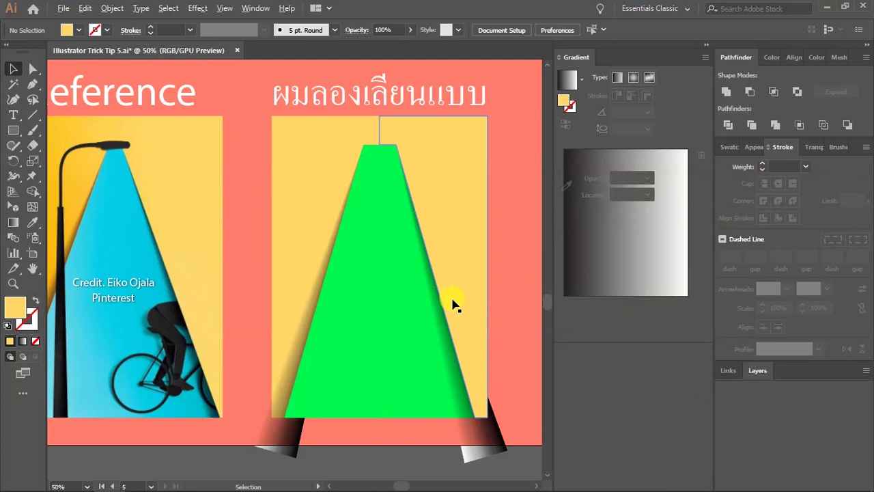
scroll(454, 157, "up", 1)
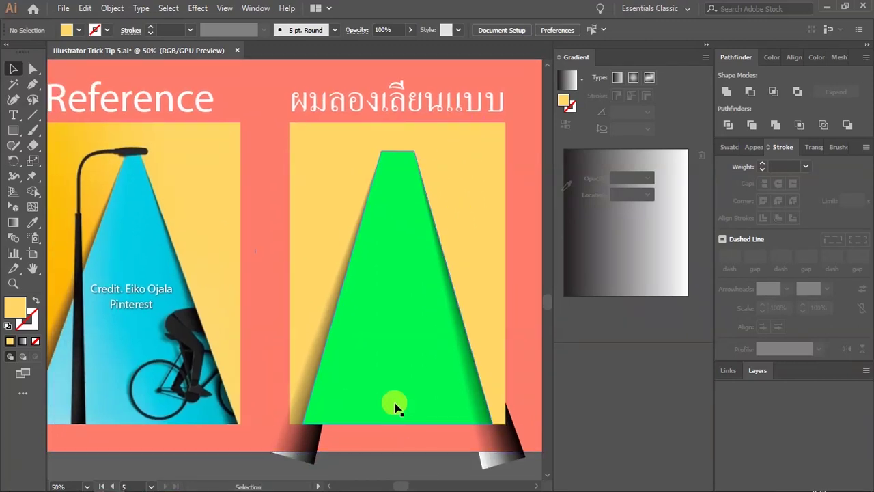
scroll(393, 408, "left", 1)
left_click(517, 445)
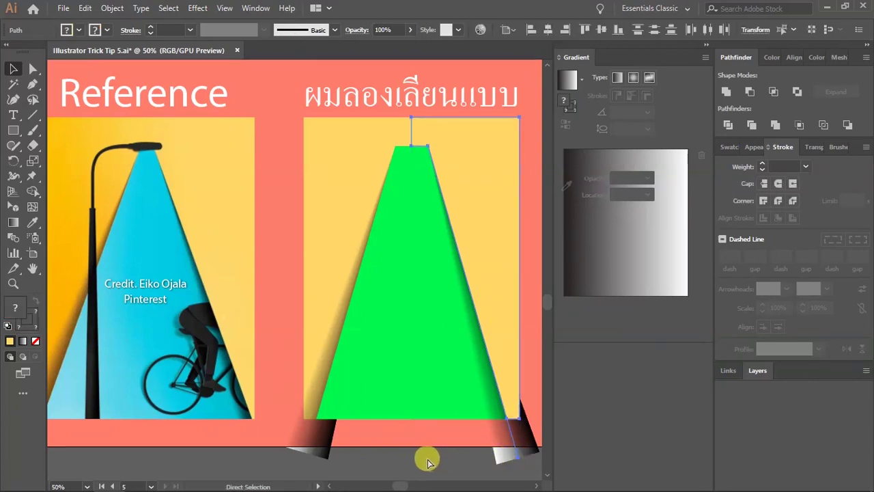
left_click_drag(482, 351, 504, 292)
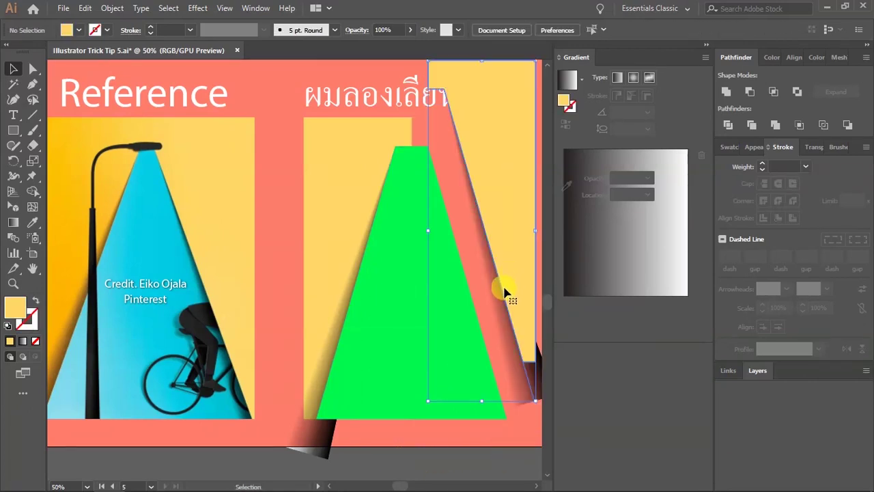
key("ctrl+z")
left_click(375, 448)
left_click(371, 462)
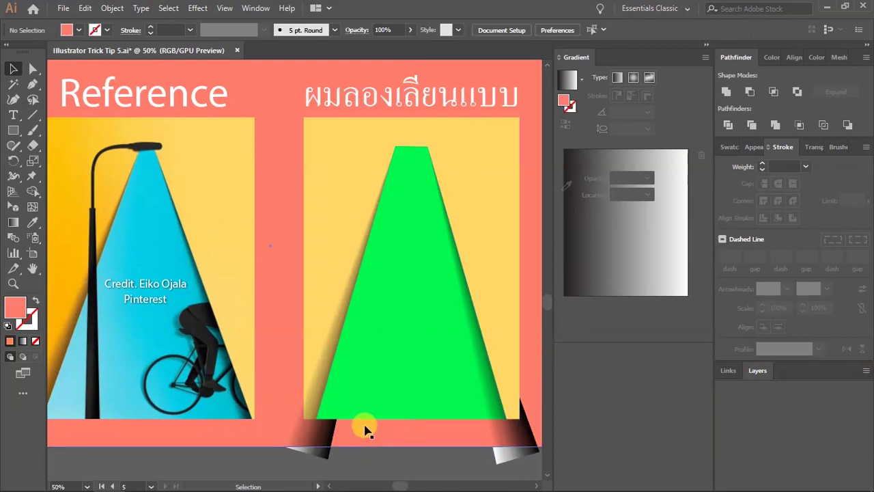
left_click(389, 336)
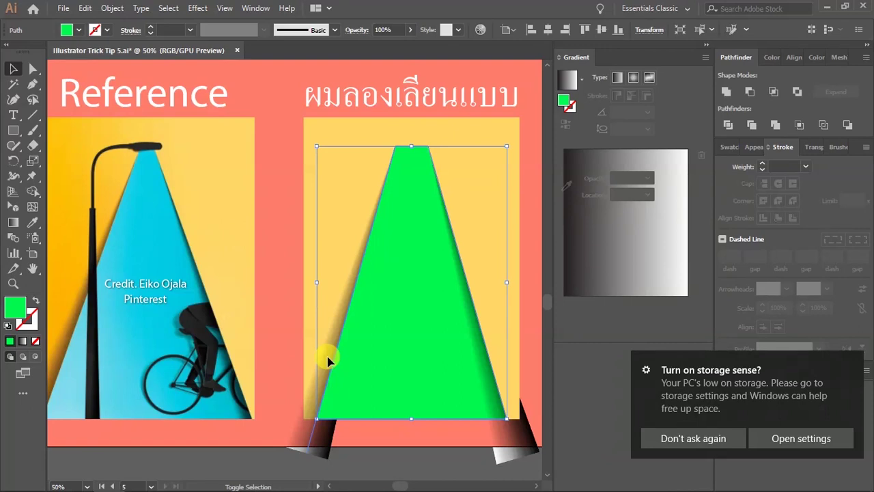
left_click(328, 360, "shift")
key("ctrl+g")
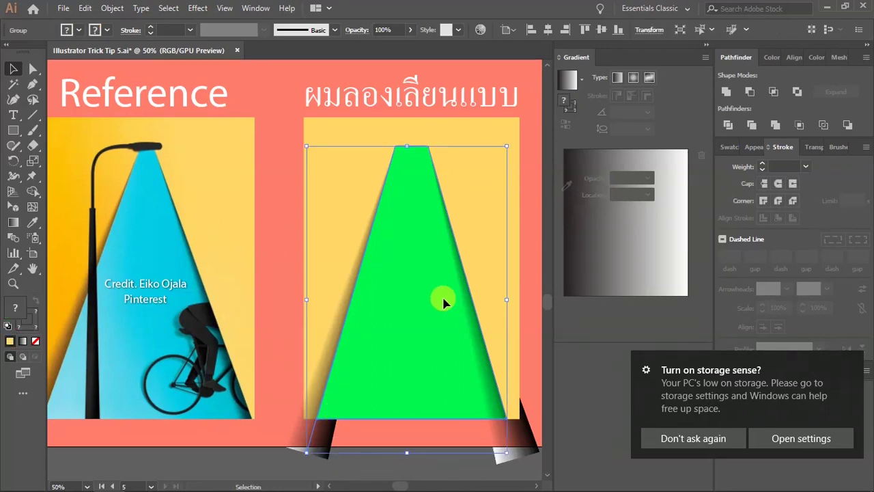
key("ctrl+z")
key("ctrl+z")
key("ctrl+z")
key("ctrl+z")
key("ctrl+z")
key("ctrl+z")
key("ctrl+z")
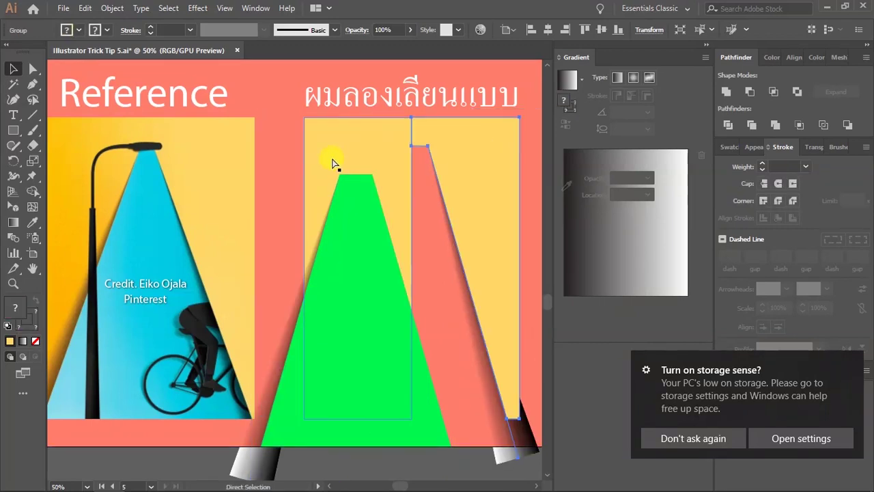
key("ctrl+z")
left_click(384, 471)
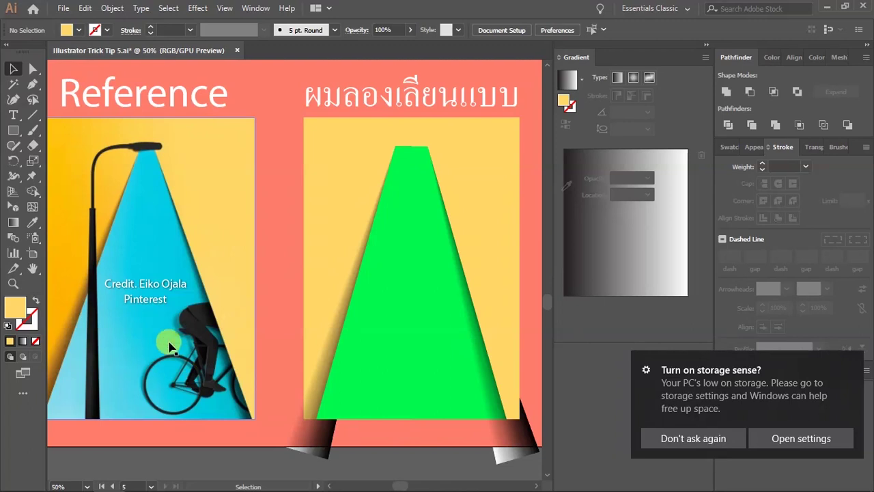
- Draw a circle on the beam and give it a mostly dark gradient fill
left_click_drag(13, 130, 41, 162)
left_click(41, 160)
left_click_drag(428, 327, 464, 363)
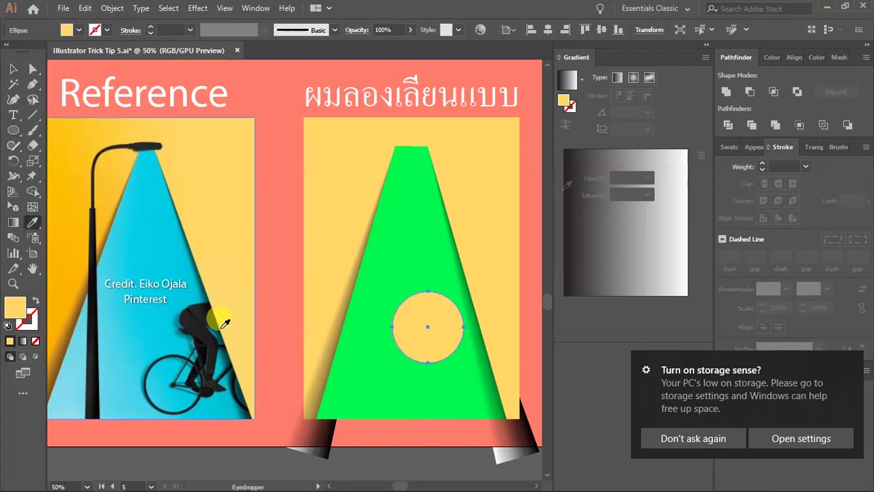
key("period")
key("g")
mouse_move(388, 249)
left_mouse_down()
mouse_move(441, 336)
mouse_move(523, 419)
left_mouse_up()
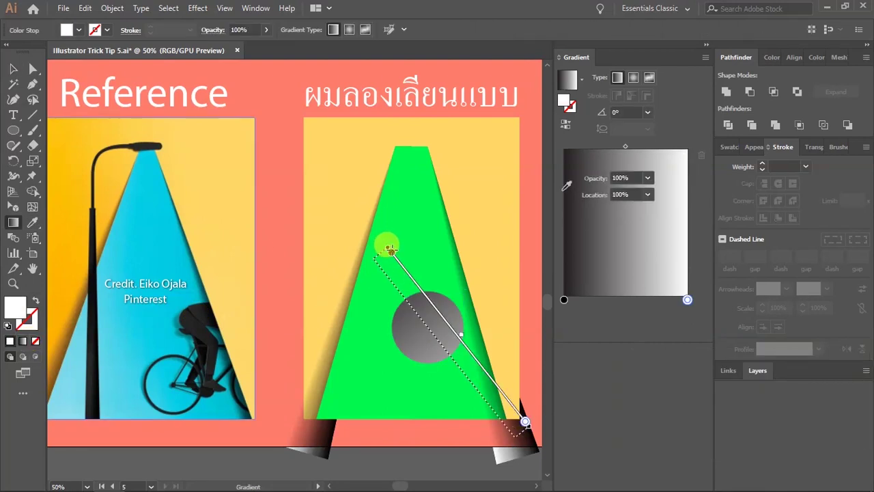
left_click_drag(387, 244, 427, 344)
key("v")
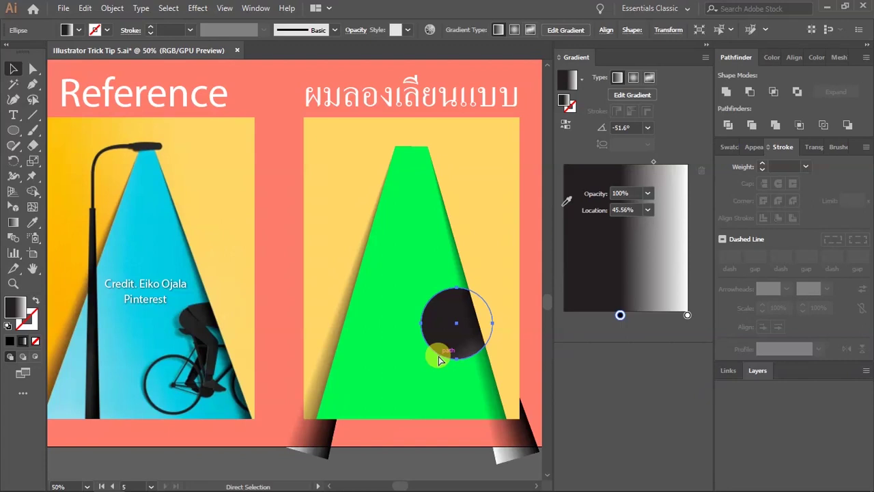
- Duplicate the dark circle below it, then copy and paste a circle inside the group
mouse_move(458, 342)
left_mouse_down()
mouse_move(473, 360)
mouse_move(442, 296)
left_mouse_up()
left_click(414, 439)
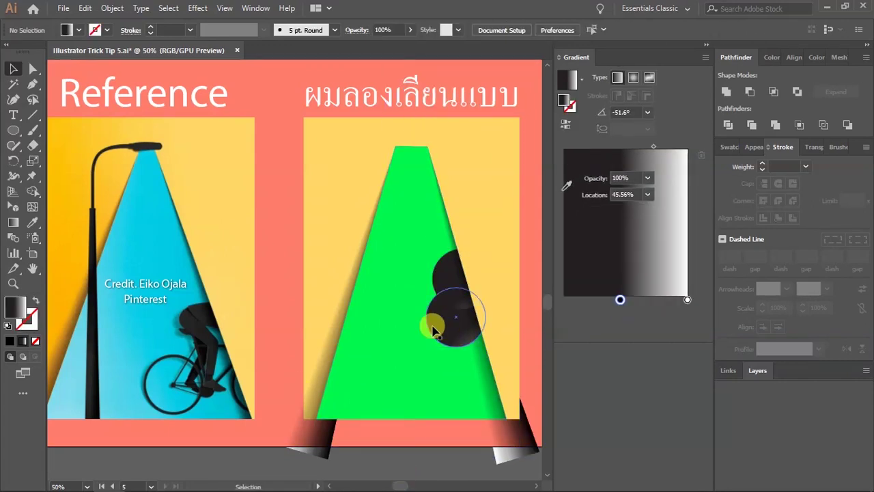
double_click(445, 330)
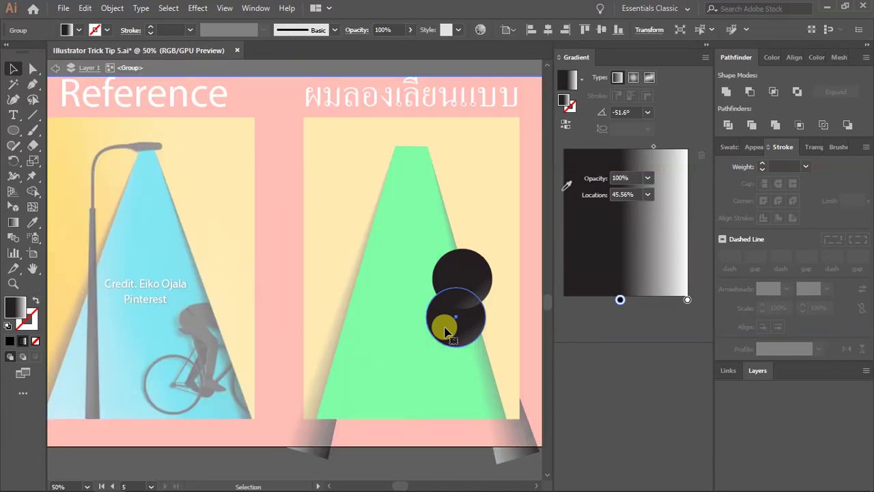
left_click(445, 330)
key("ctrl+c")
key("ctrl+v")
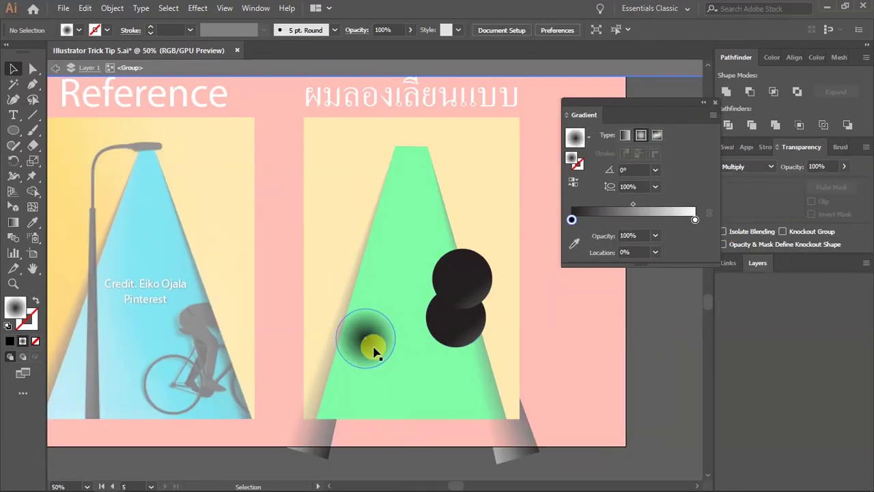
- Place the gradient circle onto the dark tree circles, then copy the cluster left rotated about 30°
left_click_drag(374, 351, 450, 350)
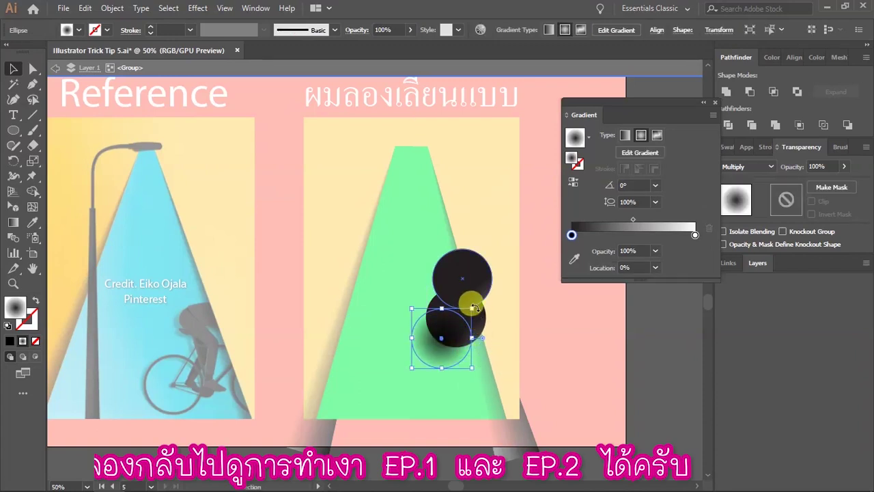
mouse_move(467, 348)
left_mouse_down()
mouse_move(470, 313)
mouse_move(349, 309)
left_mouse_up()
left_click(468, 357)
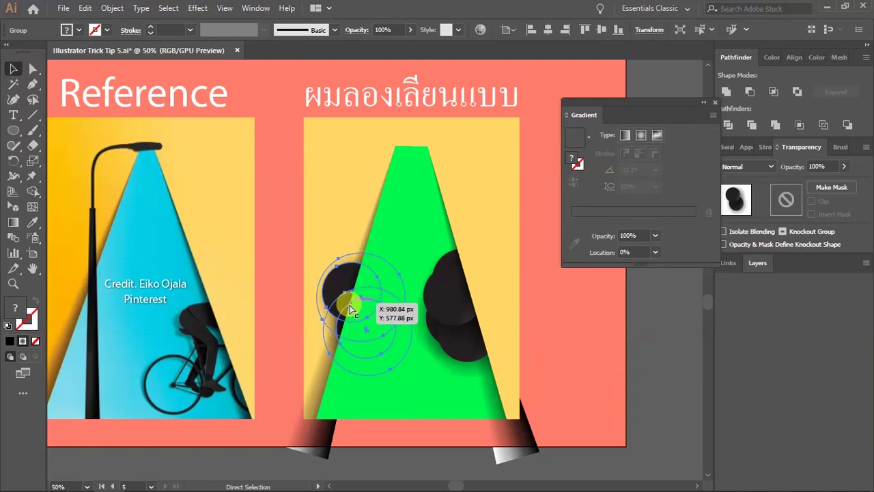
mouse_move(328, 253)
left_mouse_down()
mouse_move(377, 211)
mouse_move(336, 269)
left_mouse_up()
- Expand the appearance of both tapered shadow strokes along the beam's edges via the Object menu
left_click(383, 471)
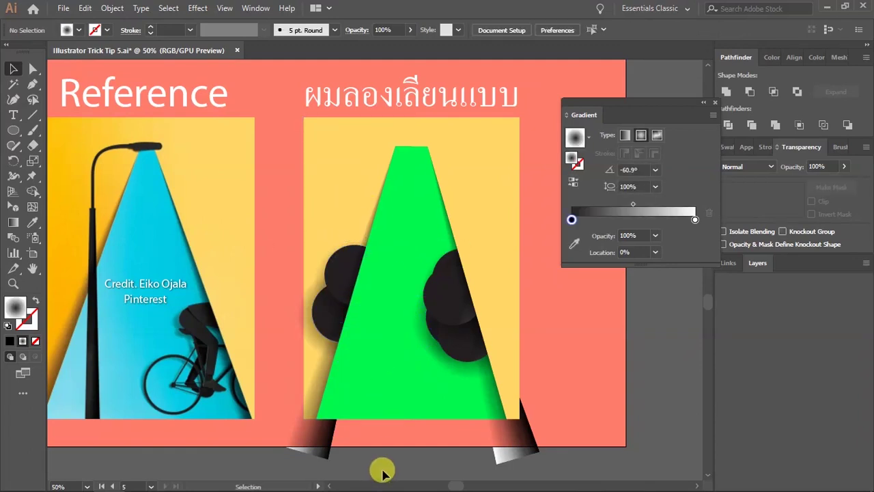
left_click_drag(454, 332, 453, 336)
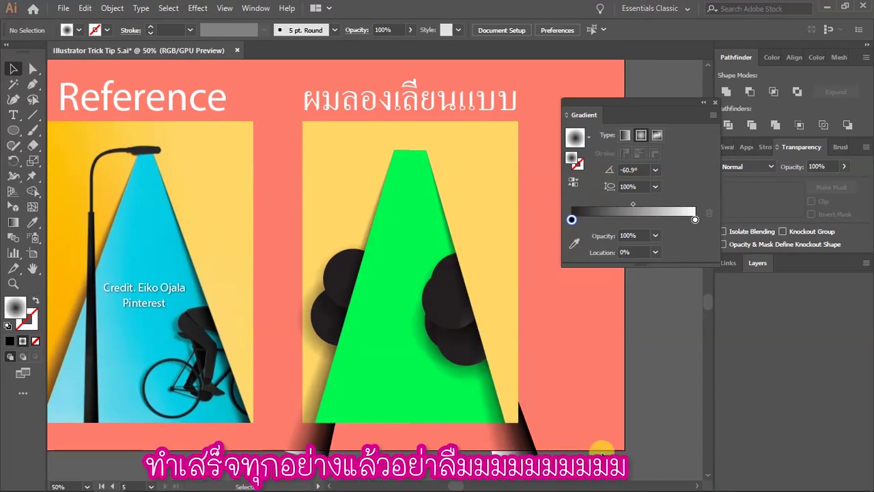
left_click(509, 448)
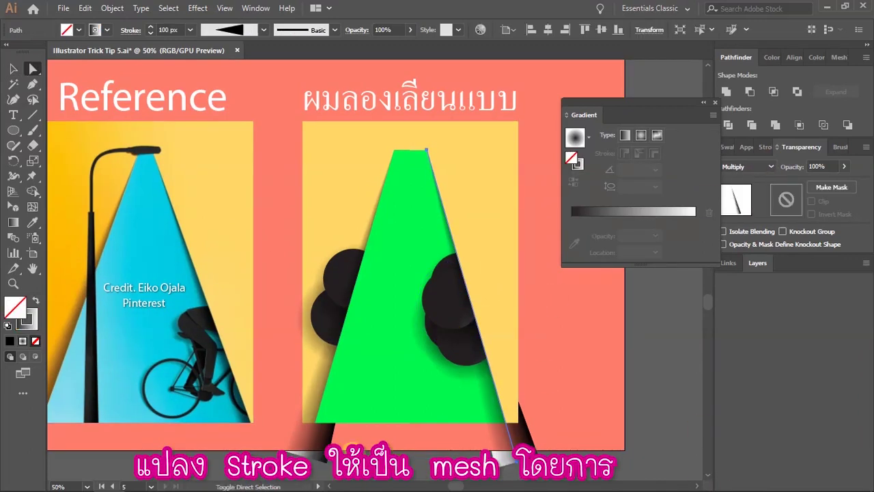
left_click(314, 445, "shift")
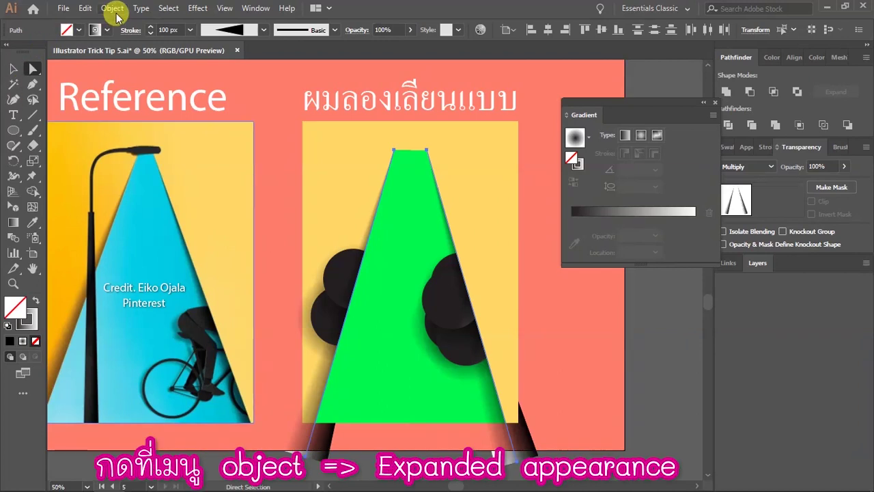
left_click(113, 9)
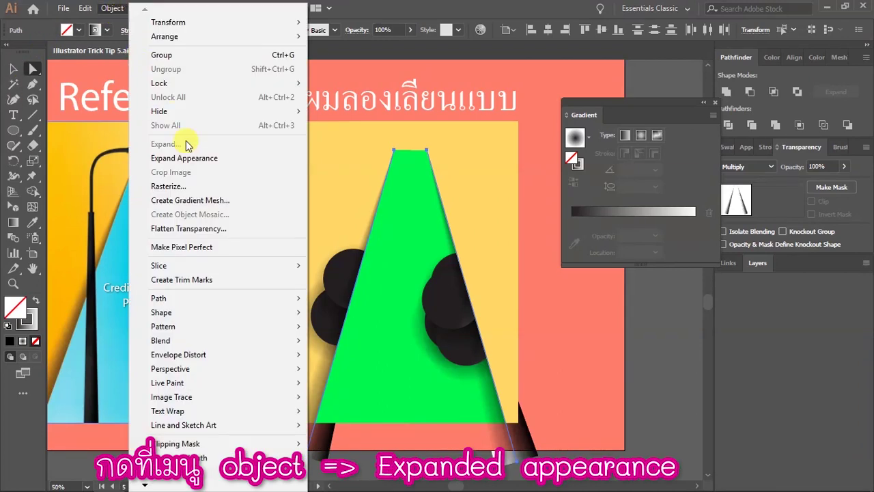
left_click(200, 160)
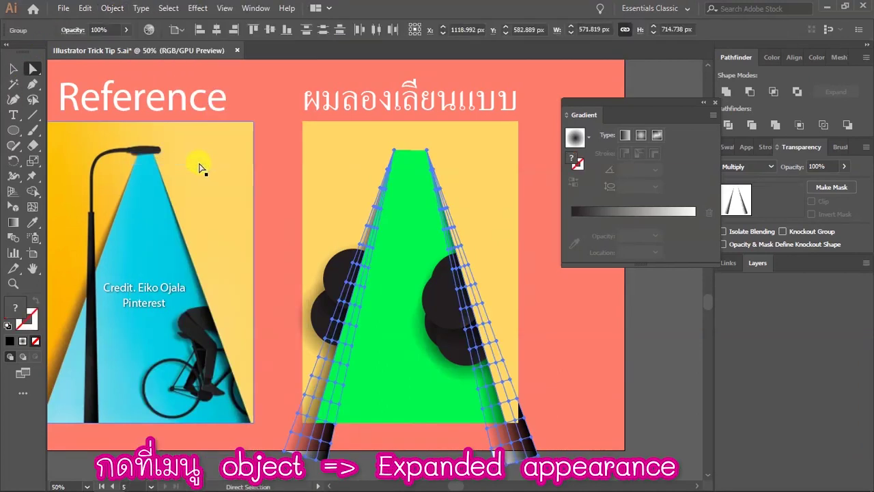
left_click(657, 326)
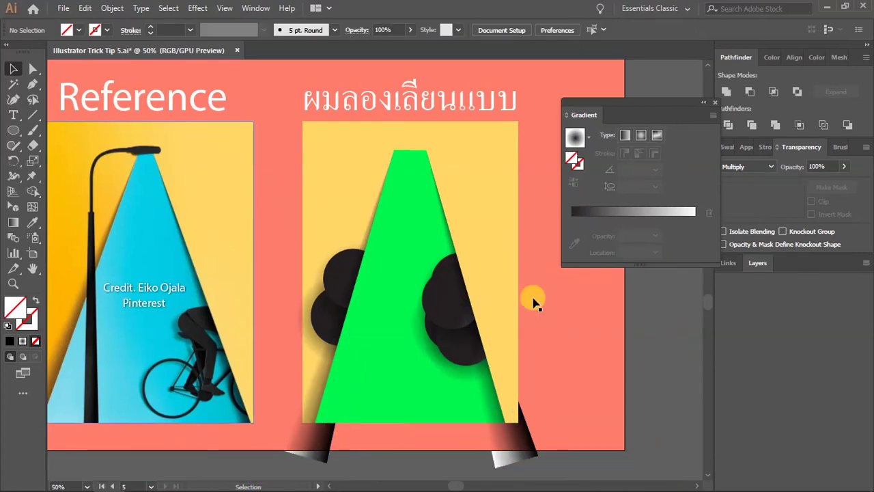
left_click_drag(244, 384, 279, 377)
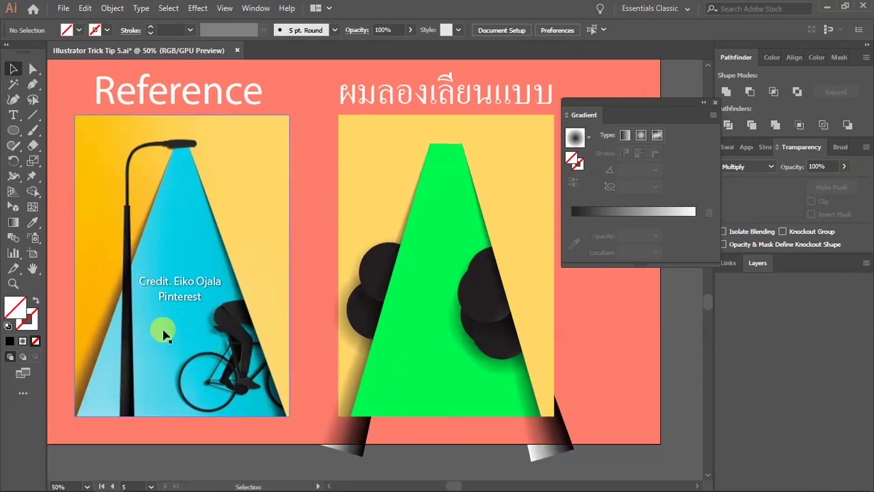
left_click_drag(401, 451, 372, 456)
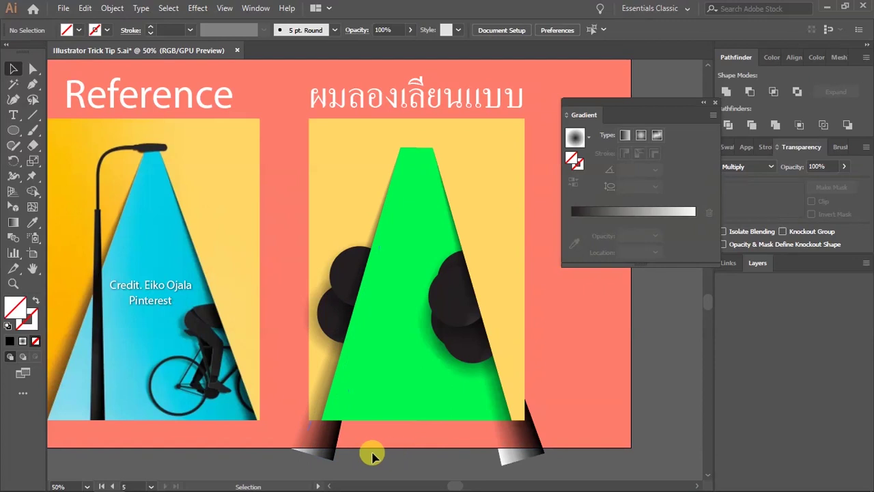
- Draw a black-filled rectangle covering the right-hand yellow panel
left_click(12, 132)
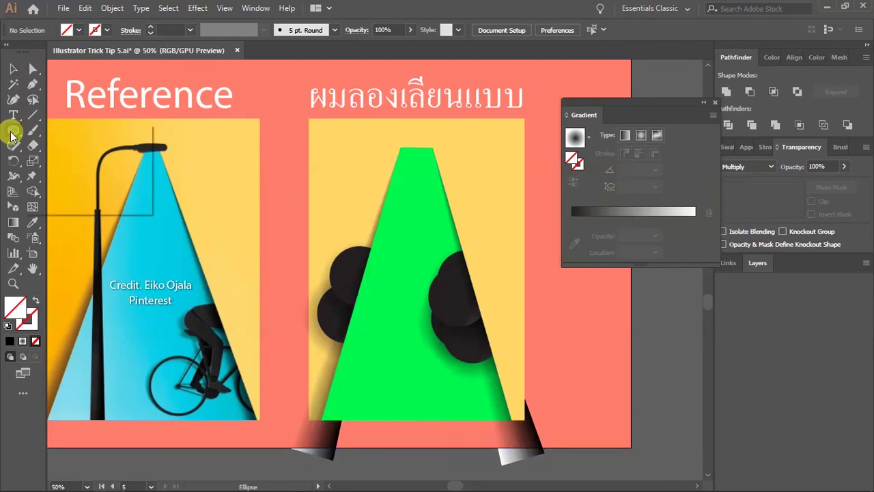
left_click(62, 131)
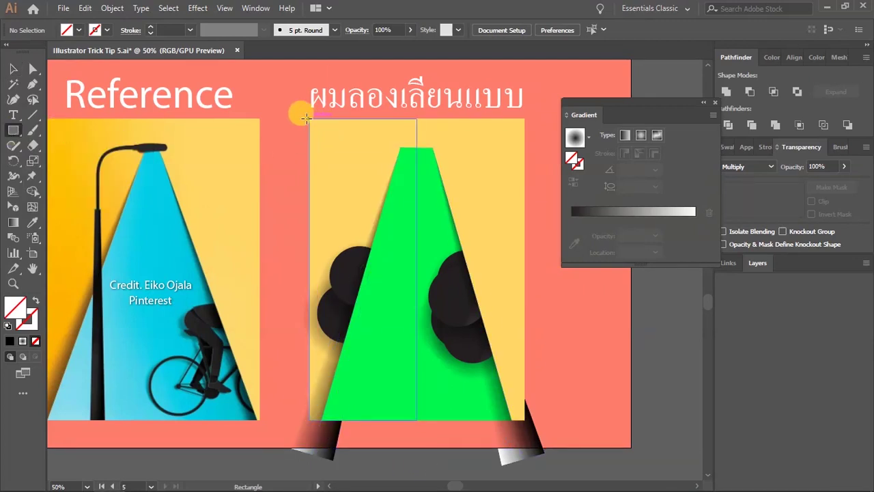
left_click_drag(320, 133, 523, 420)
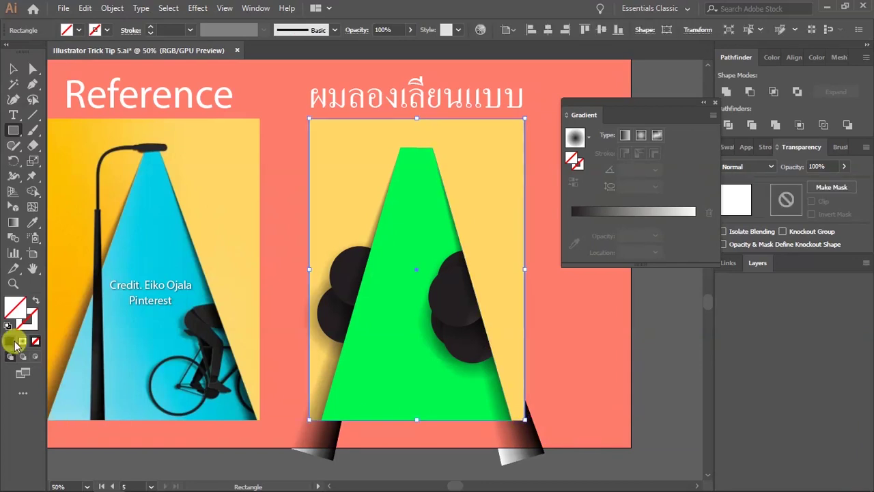
left_click(10, 341)
key("v")
left_click(382, 459)
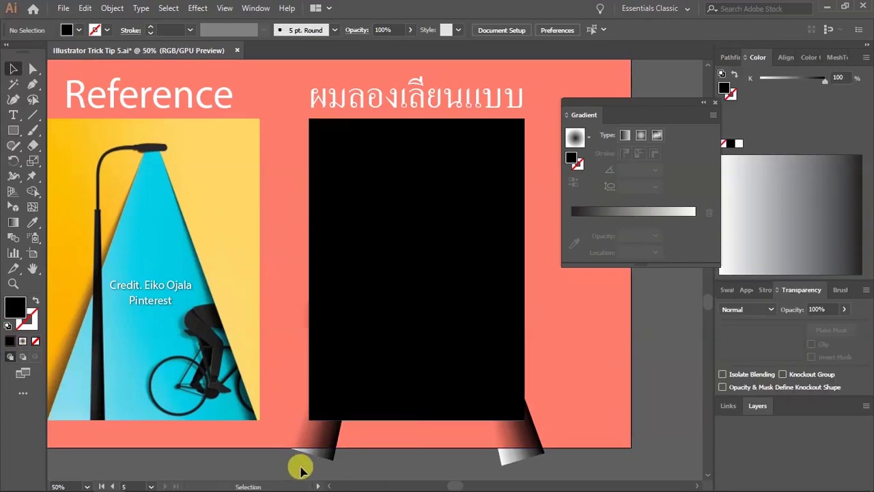
- Select all the artwork except the pink background
left_click_drag(542, 121, 402, 419)
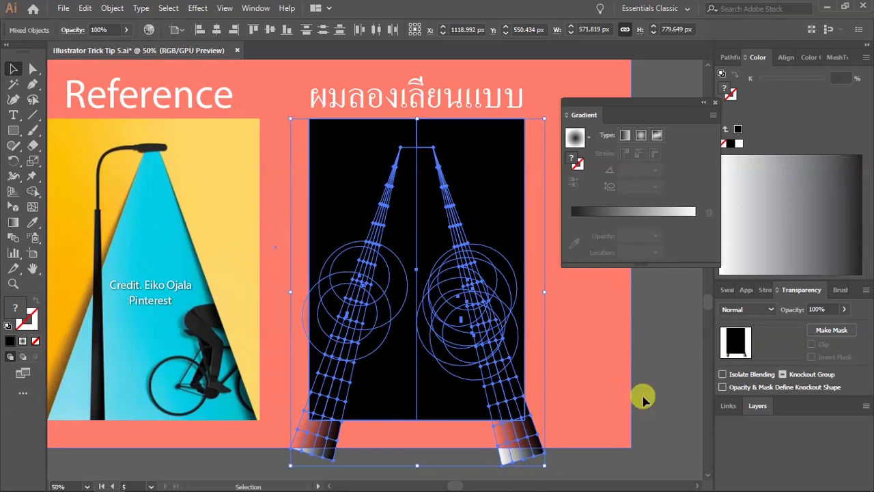
left_click(287, 474)
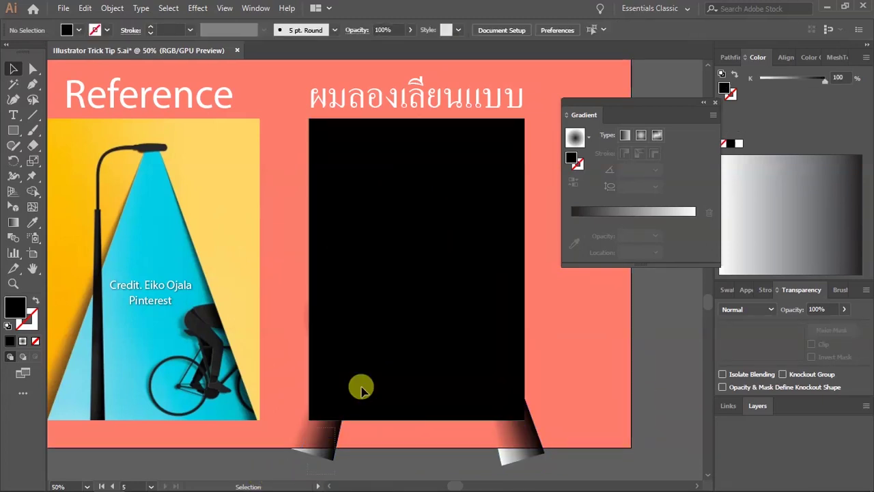
key("ctrl+a")
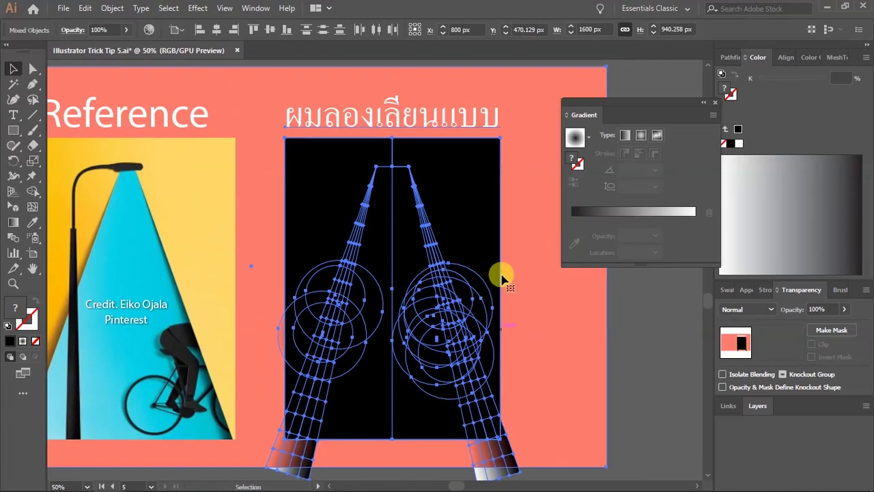
left_click(534, 133, "shift")
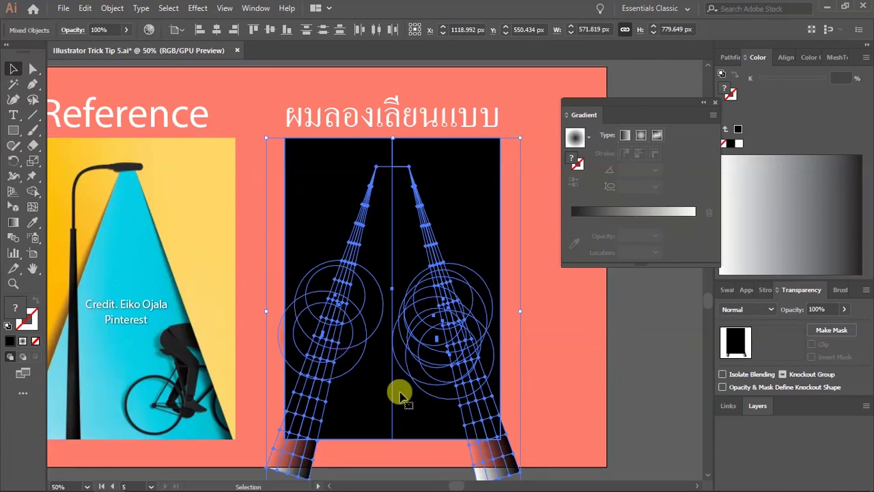
scroll(362, 402, "down", 2)
left_click_drag(443, 251, 501, 309)
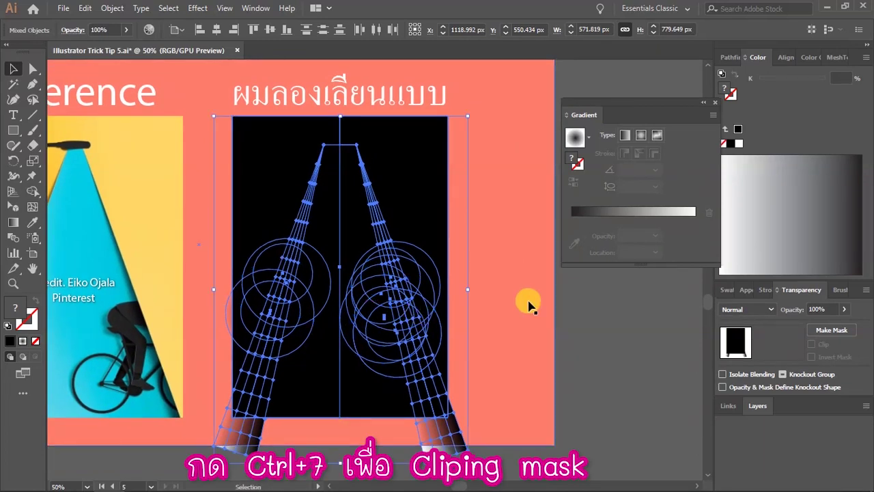
- Make a Ctrl+7 clipping mask to the rectangle and fit the artboard in the window
key("ctrl")
key("ctrl+7")
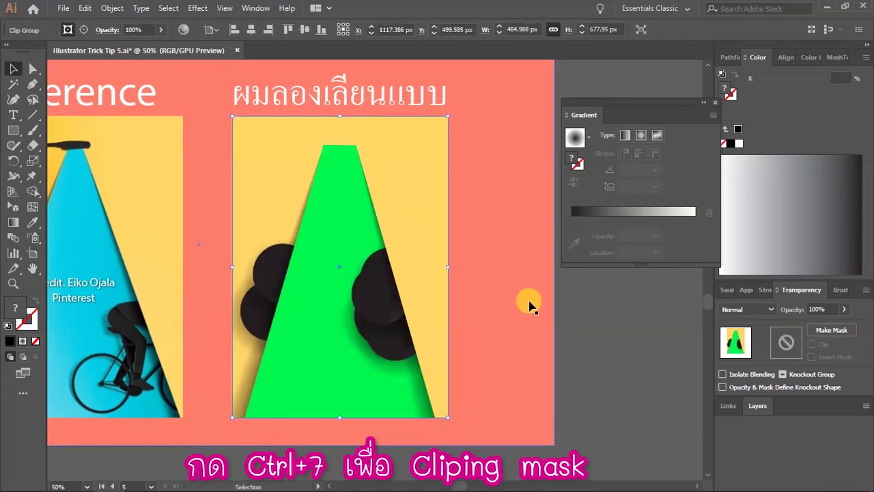
left_click(654, 364)
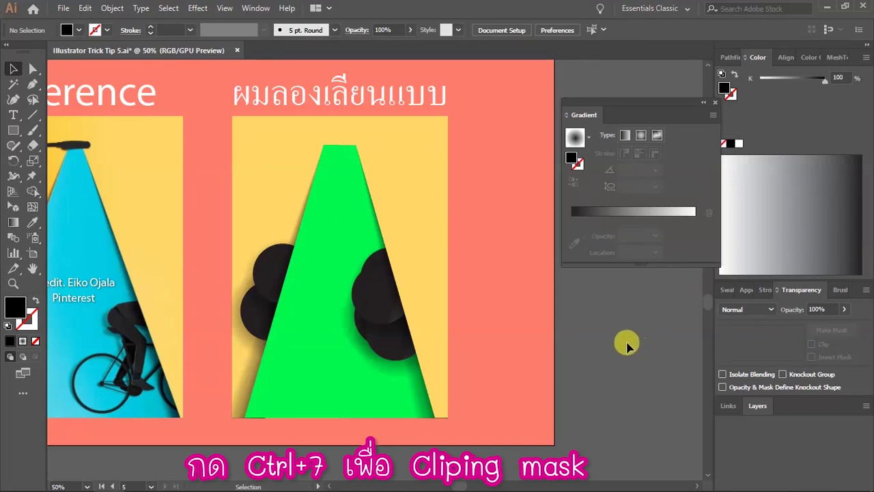
key("ctrl+minus")
key("ctrl+equal")
key("ctrl+equal")
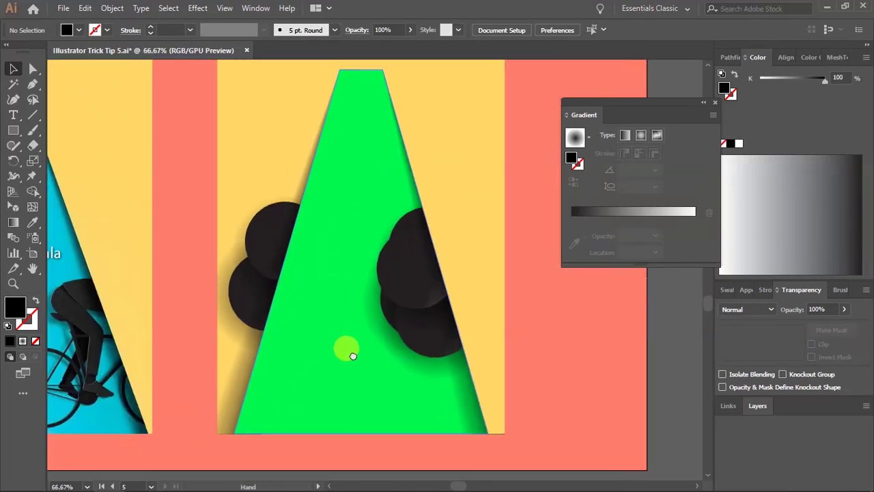
key("ctrl+0")
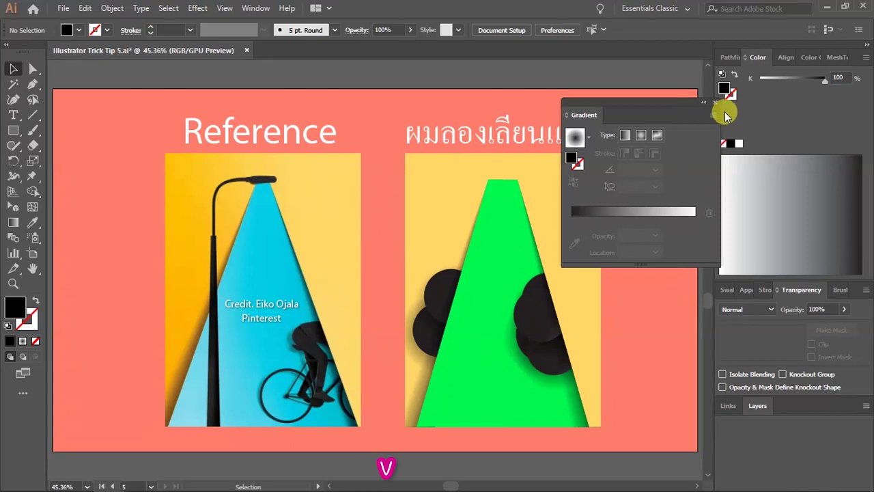
- Drag the Gradient panel aside to clear the view
left_click_drag(651, 109, 690, 61)
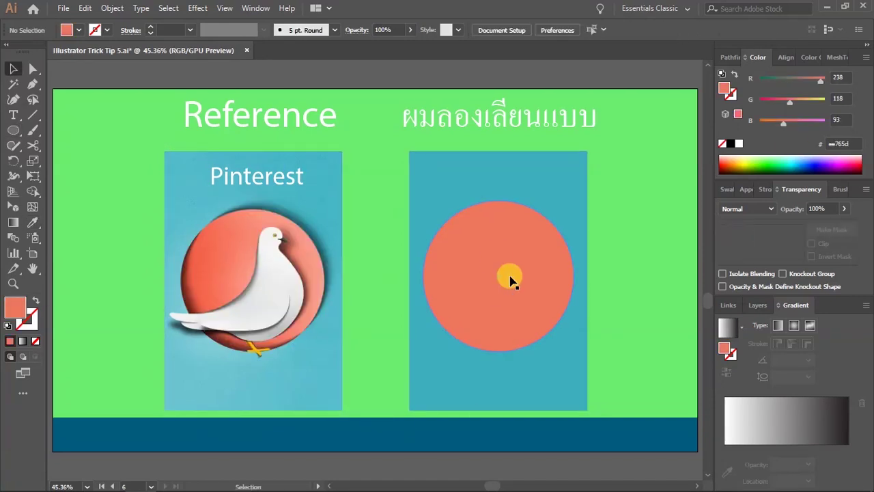
- Isolate the orange circle's group to edit its multiplied shadow stroke, then exit isolation
right_click(508, 279)
left_click(544, 298)
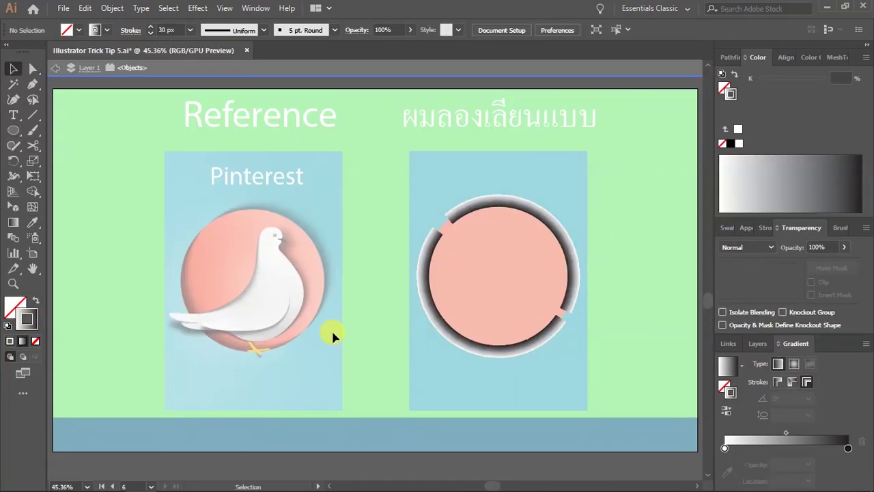
key("Escape")
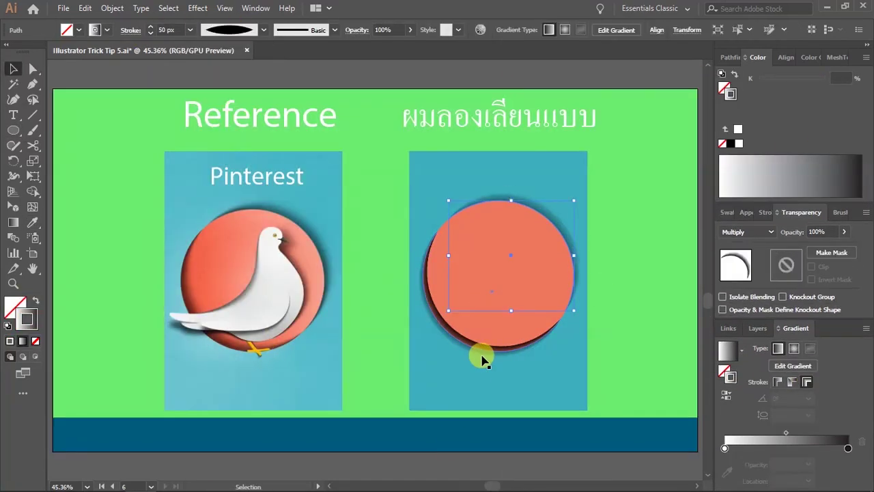
- Check the shadow stroke, circle path and blue card group by selecting each, then deselect
left_click_drag(478, 357, 604, 348)
left_click(593, 341)
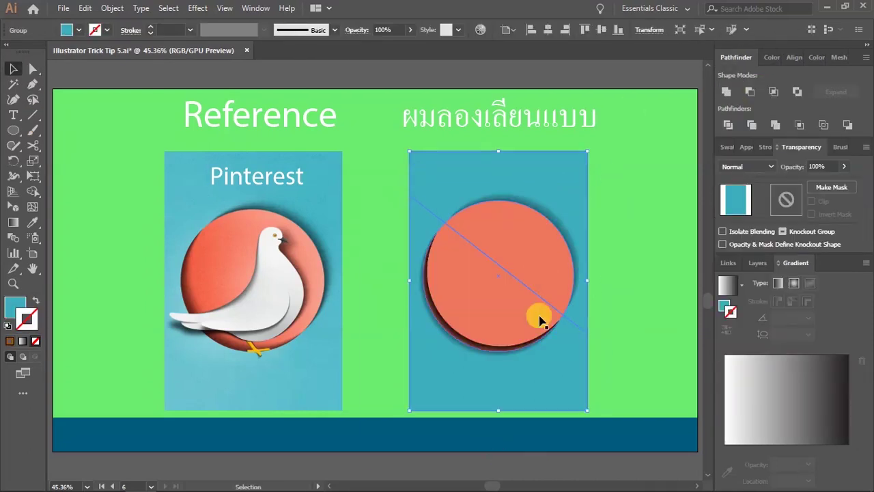
left_click(417, 398)
left_click(503, 239)
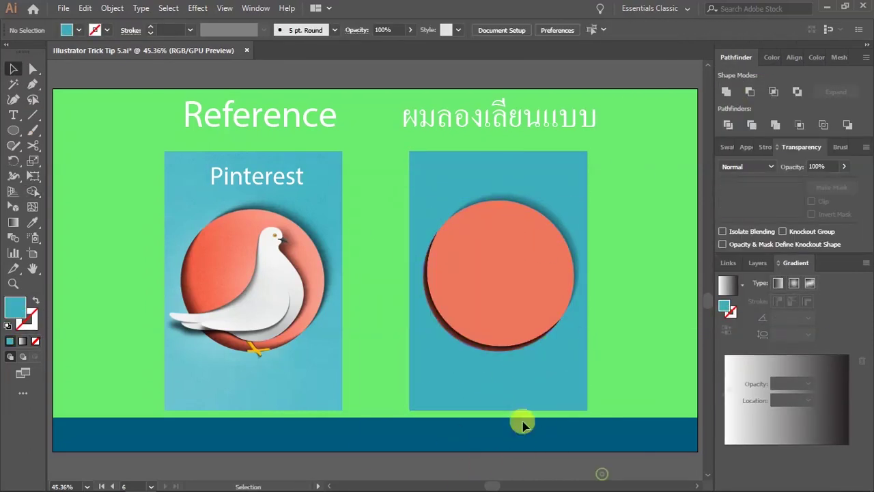
left_click(480, 335)
left_click(482, 381)
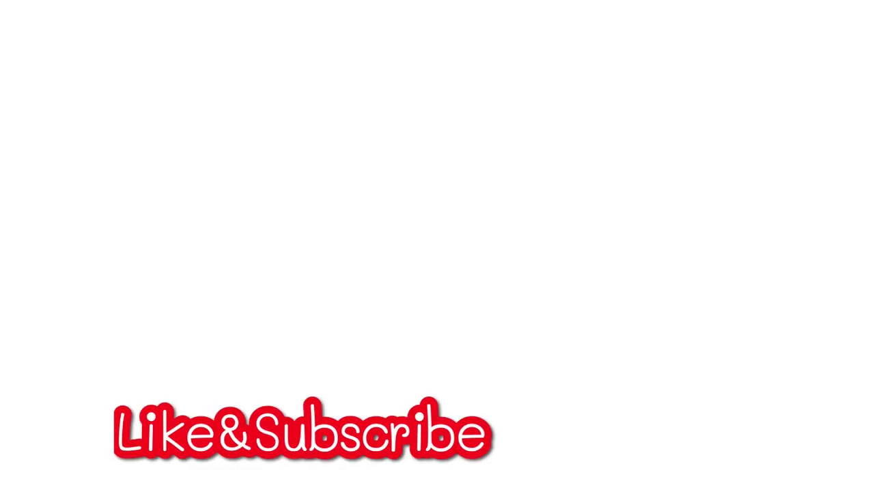